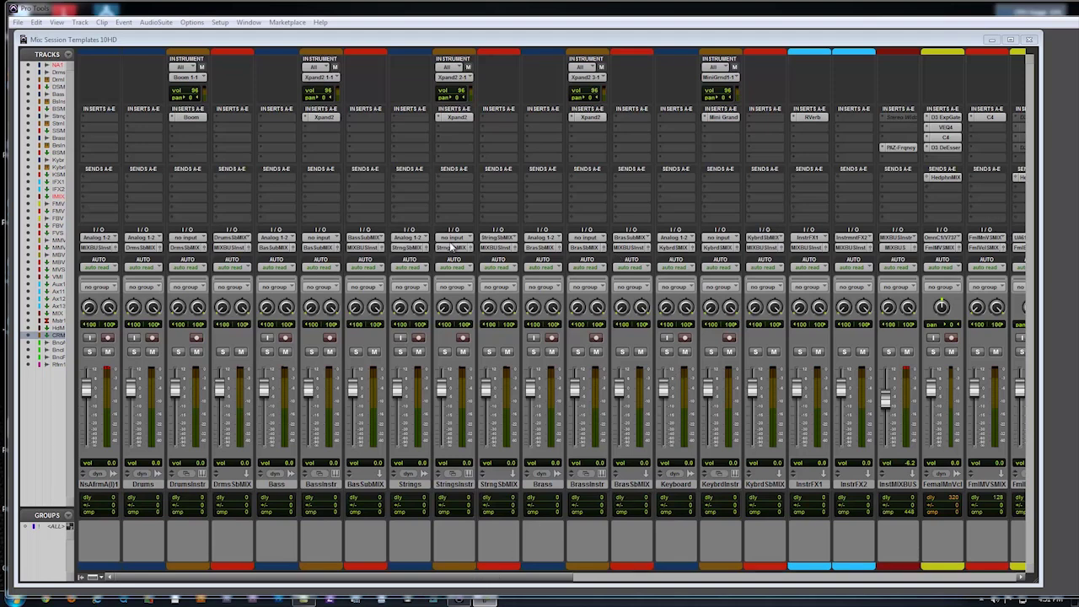
Open the Setup menu in the menu bar
click(226, 31)
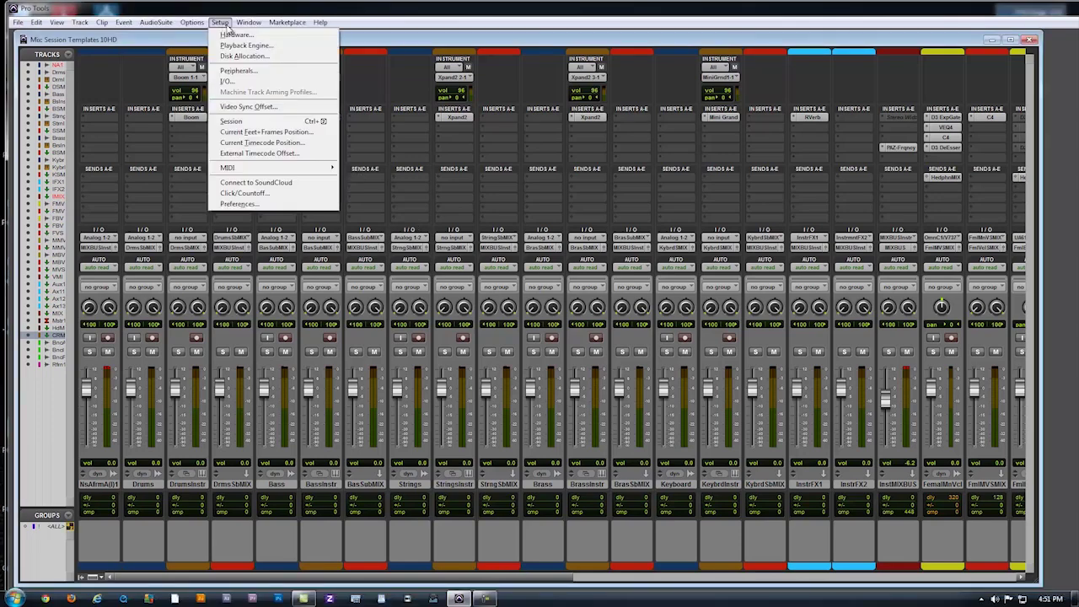
Open the HD OMNI Hardware Setup and review the Monitor fold-down and Analog Out levels
key(Right)
key(Left)
key(Escape)
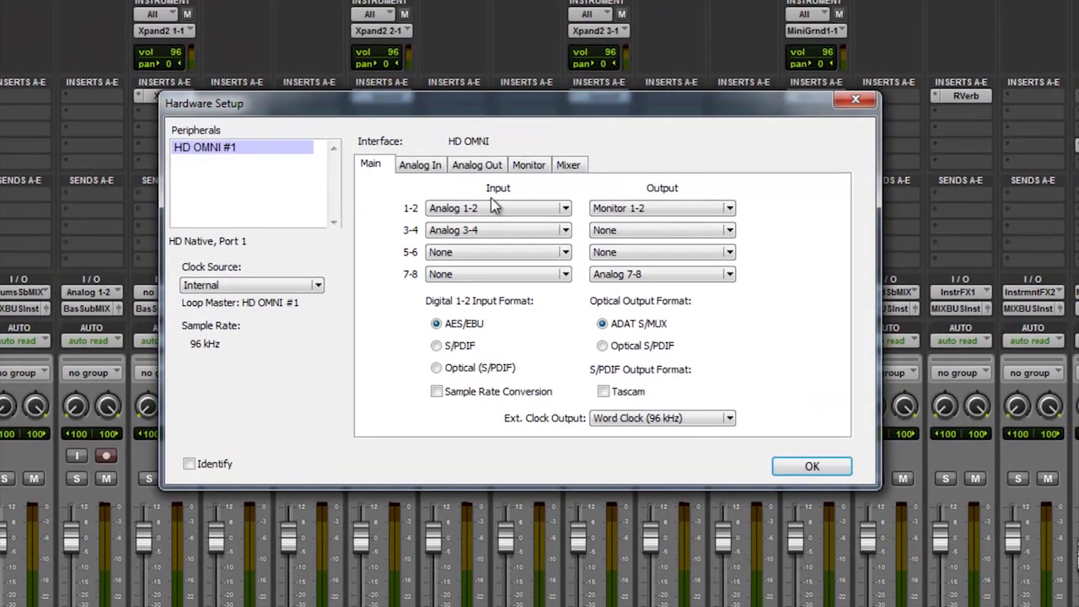
click(537, 167)
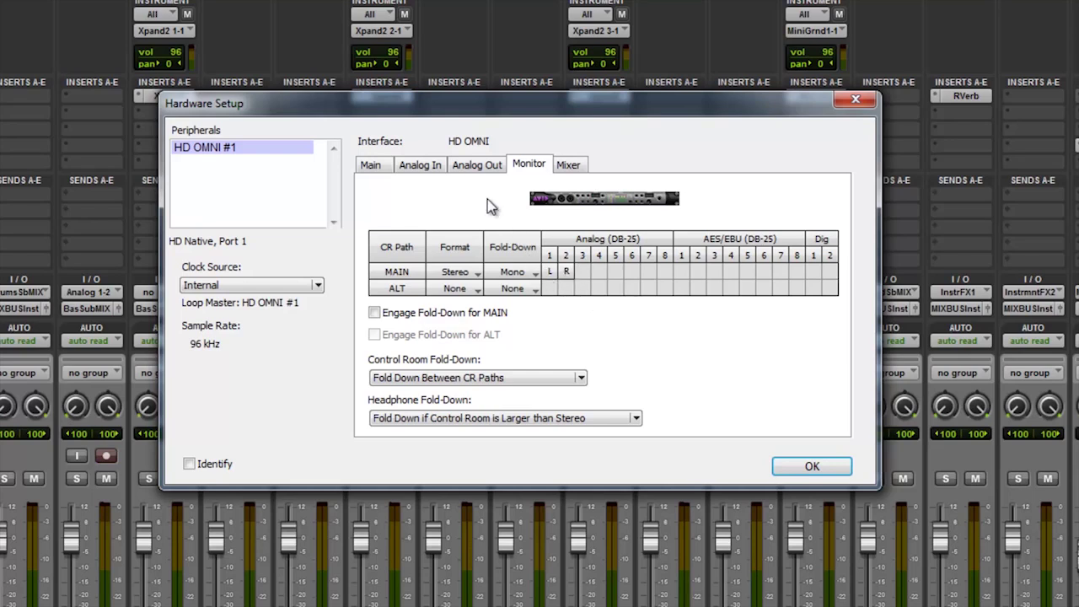
click(489, 166)
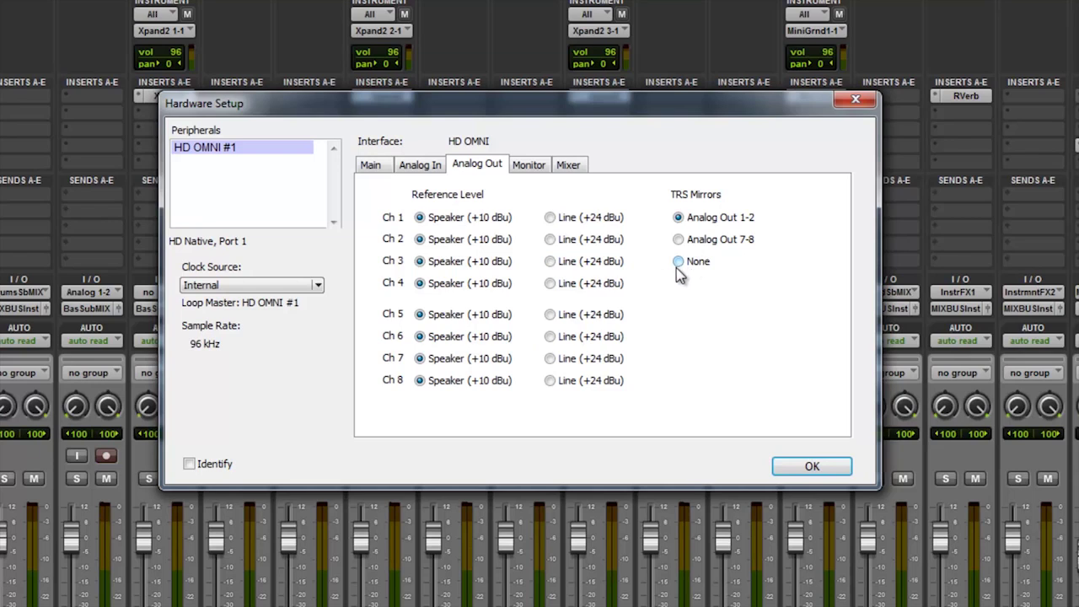
Show the Analog In page: channels 1–4 at +4 dBu, limiters None
click(426, 164)
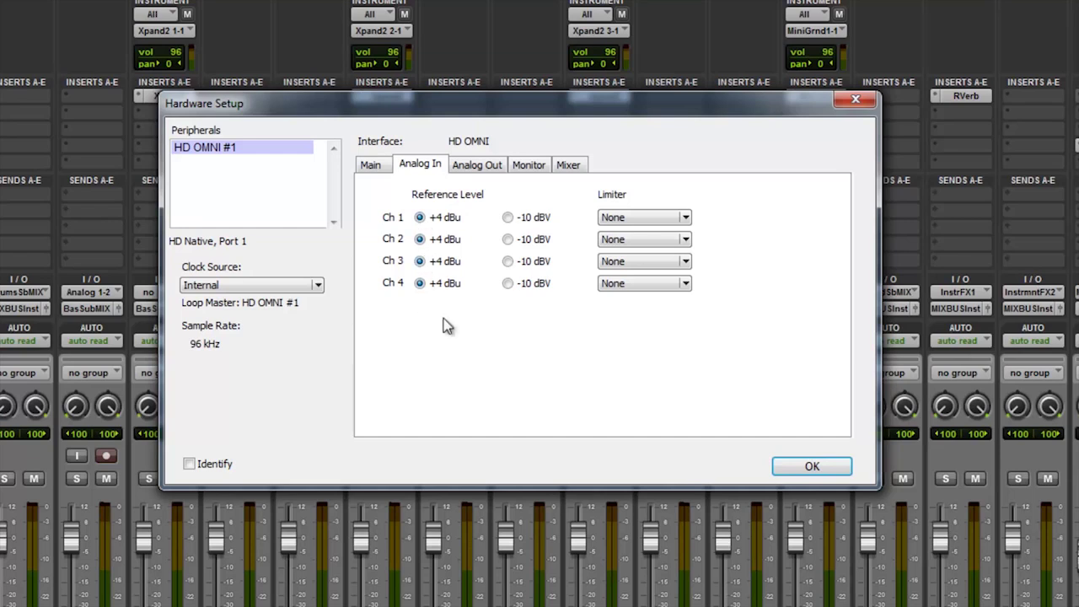
Leave the Ch 1 limiter at None and go back to the Main routing page
click(687, 219)
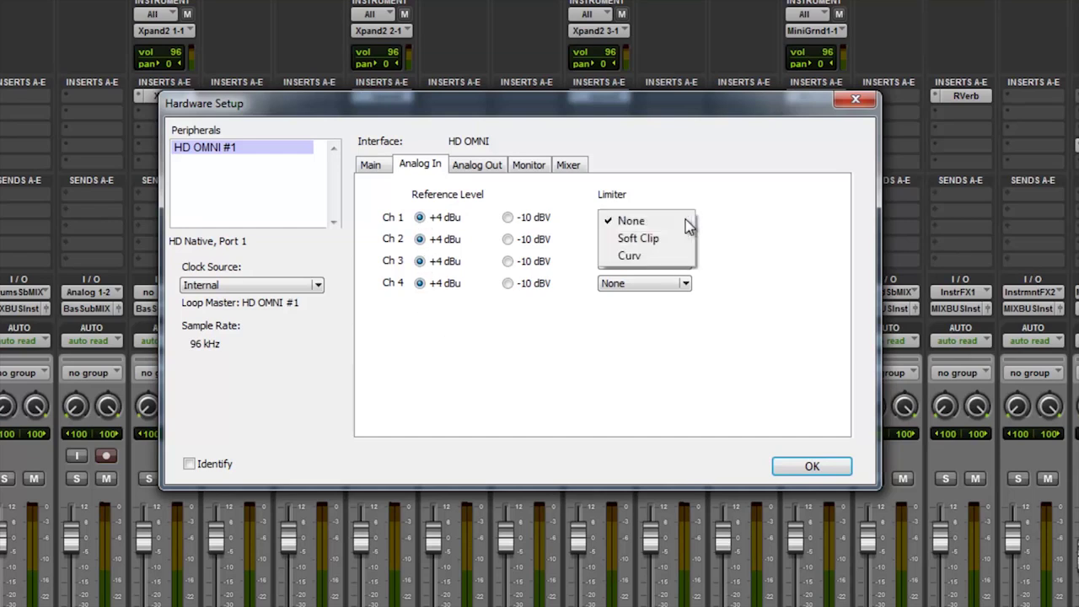
click(743, 216)
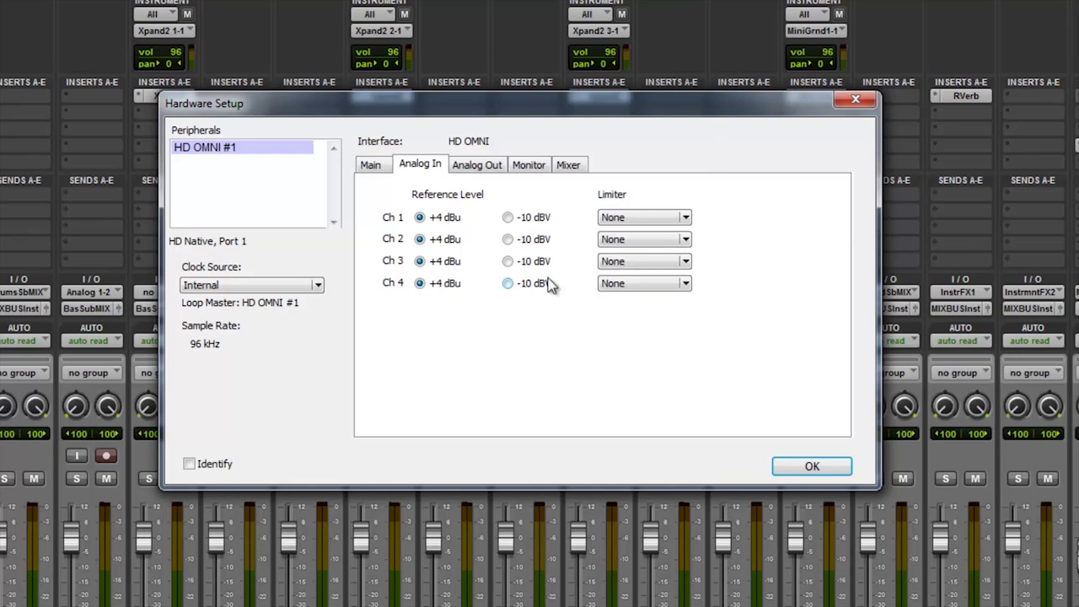
click(370, 165)
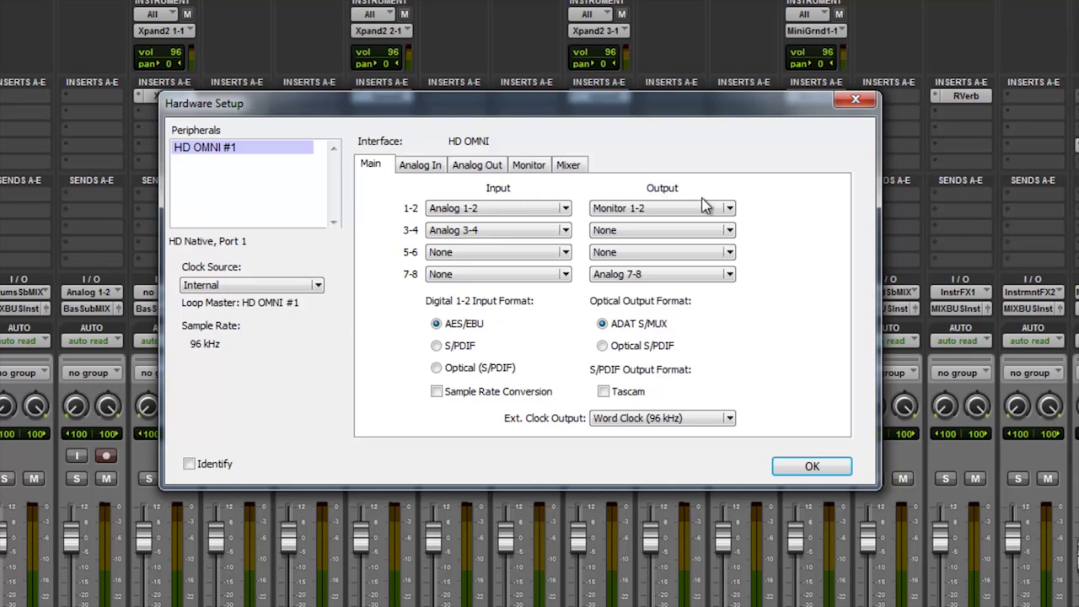
click(730, 274)
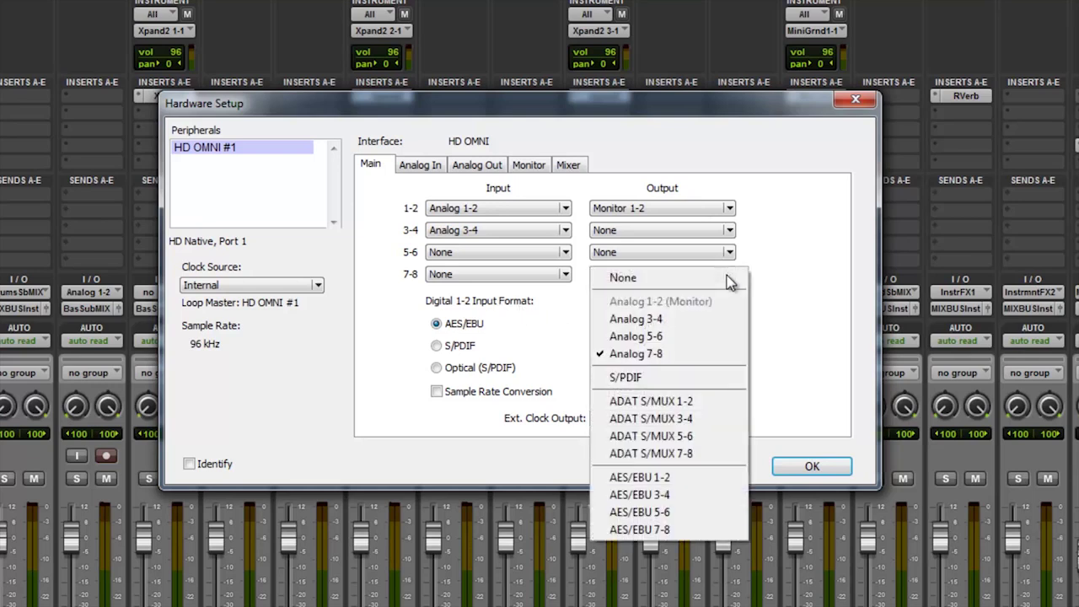
click(713, 354)
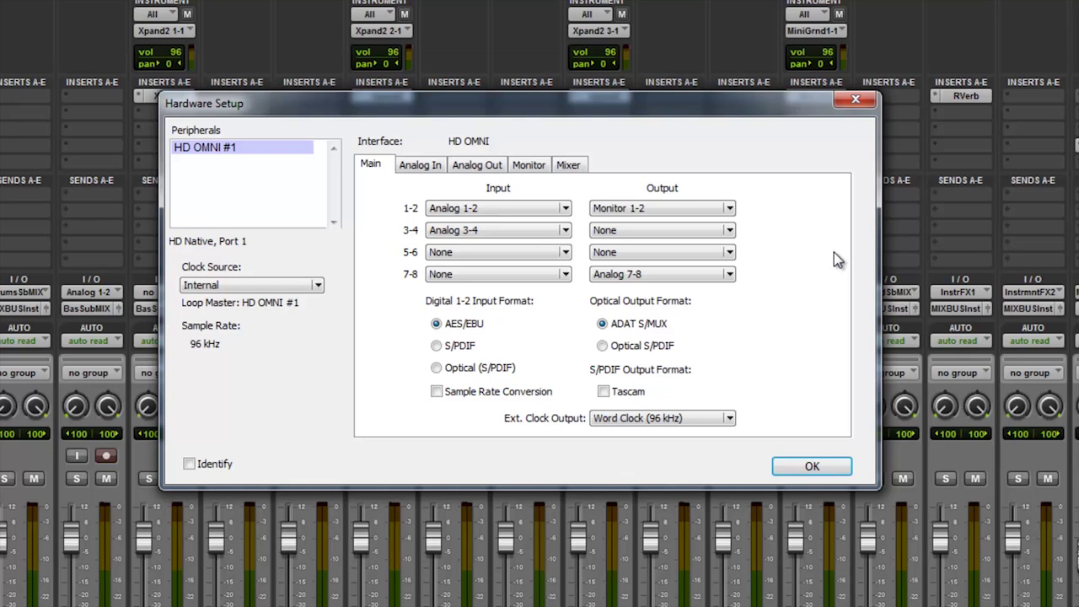
click(728, 233)
click(791, 269)
click(729, 209)
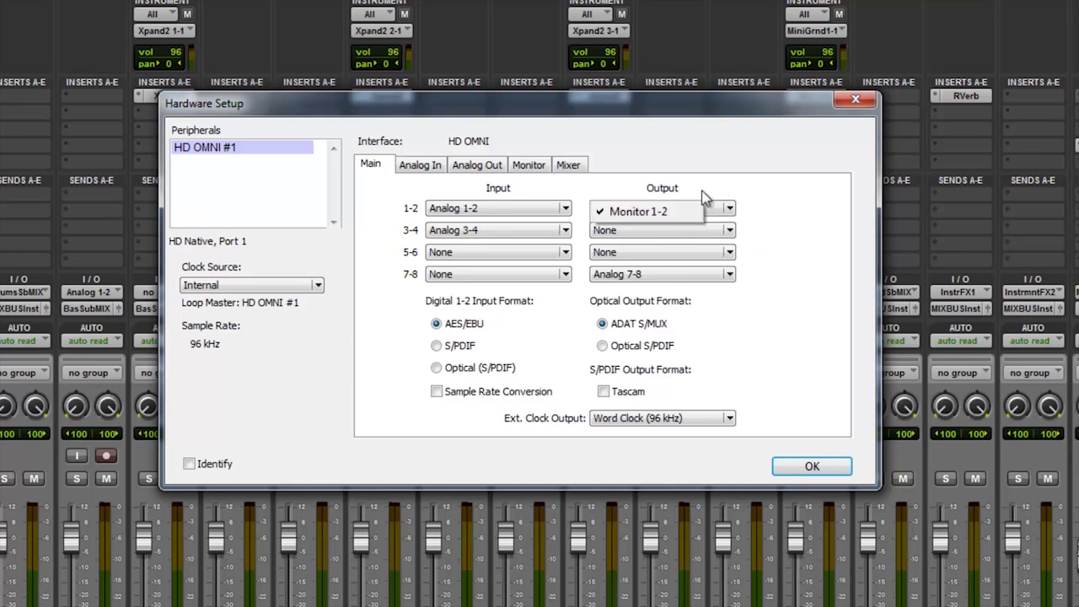
click(710, 204)
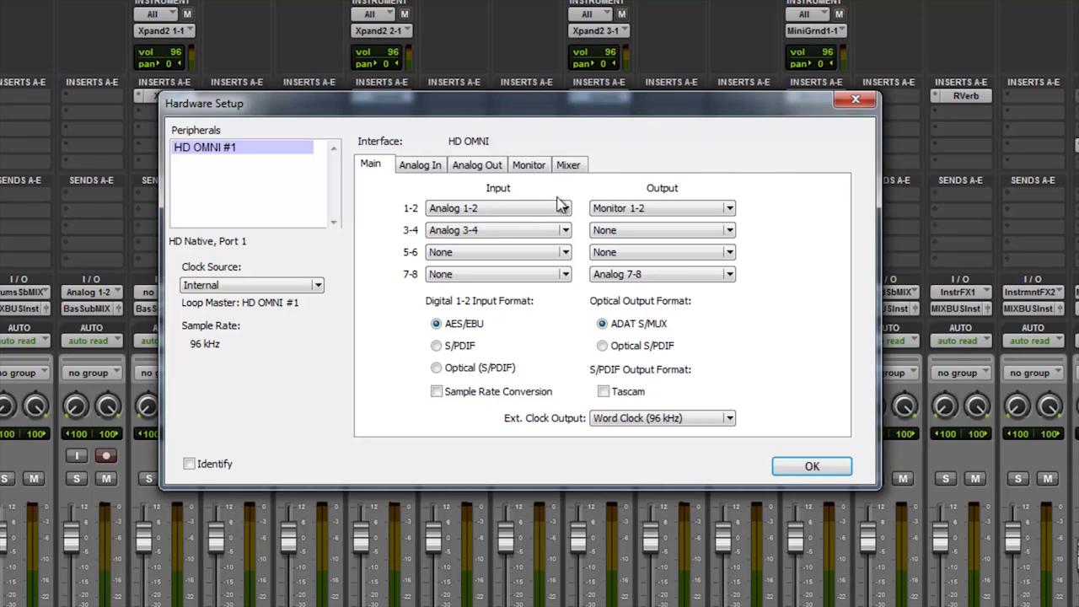
Recheck the Monitor and Main pages, confirm Hardware Setup with OK, and reopen Setup
click(529, 165)
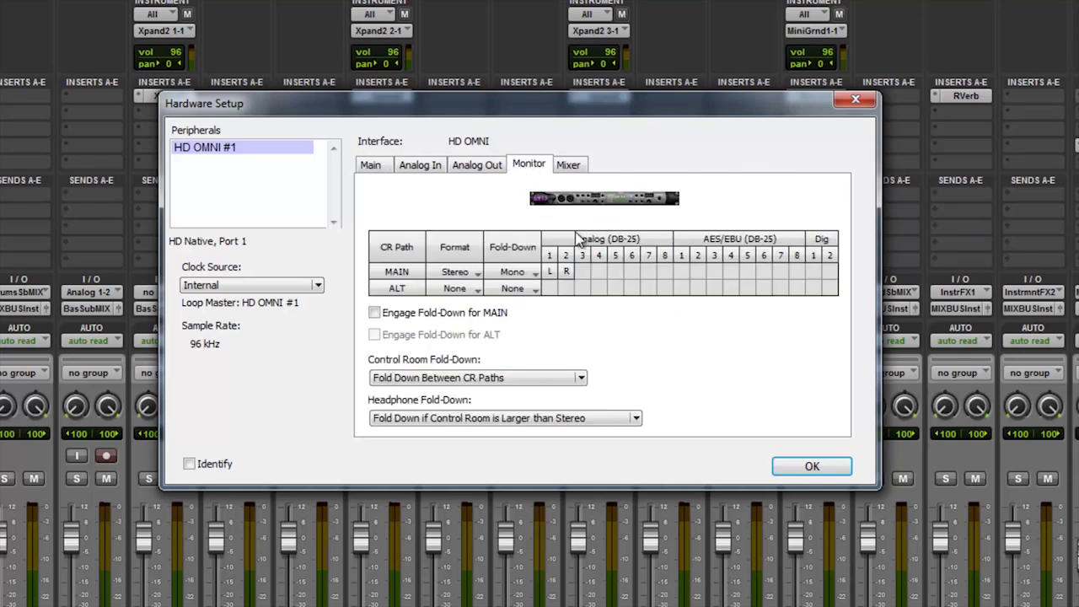
click(371, 165)
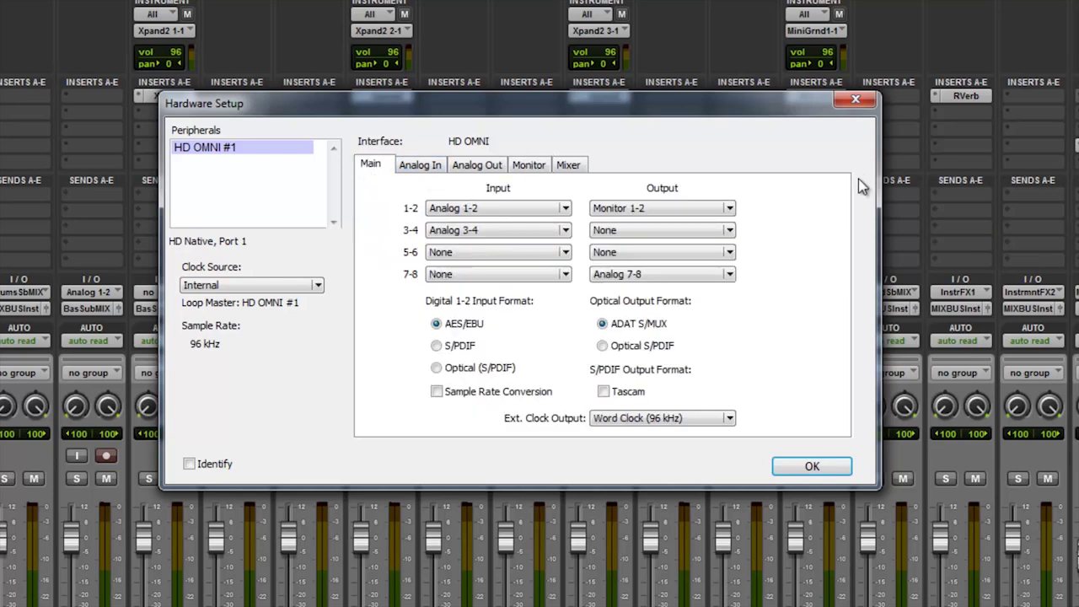
click(812, 467)
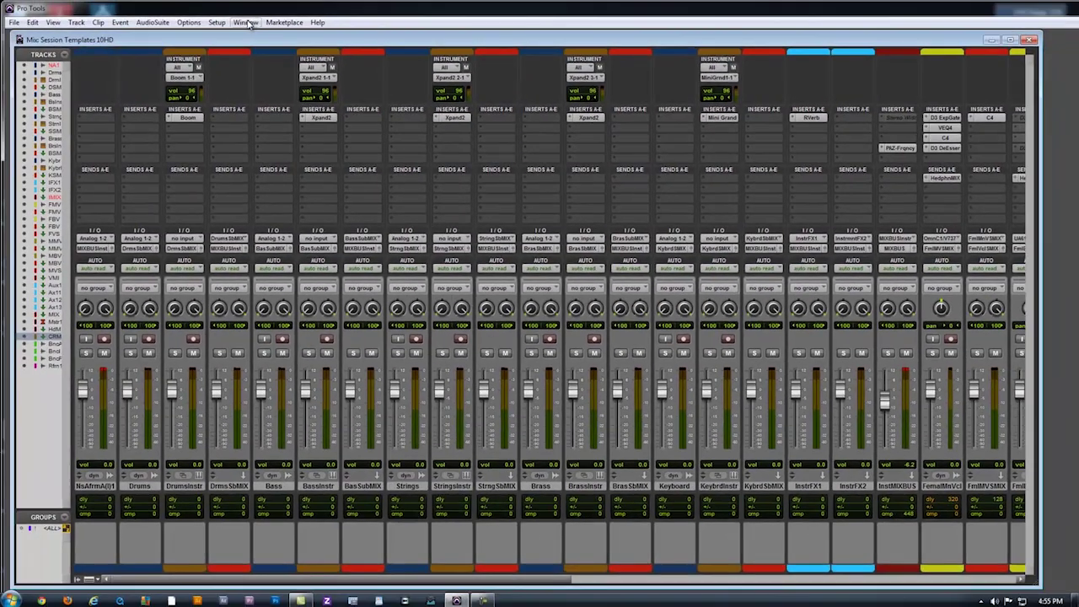
click(247, 23)
In I/O Setup, expand inputs Analog 1-2 and 3-4 into mono paths, then view Output and Bus
mouse_move(221, 23)
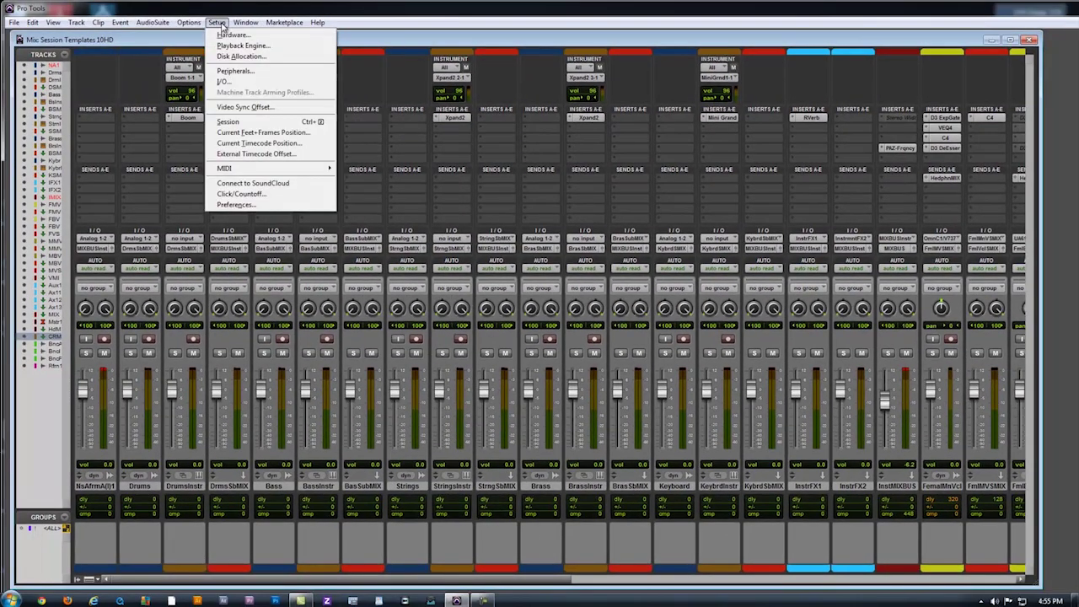
click(226, 82)
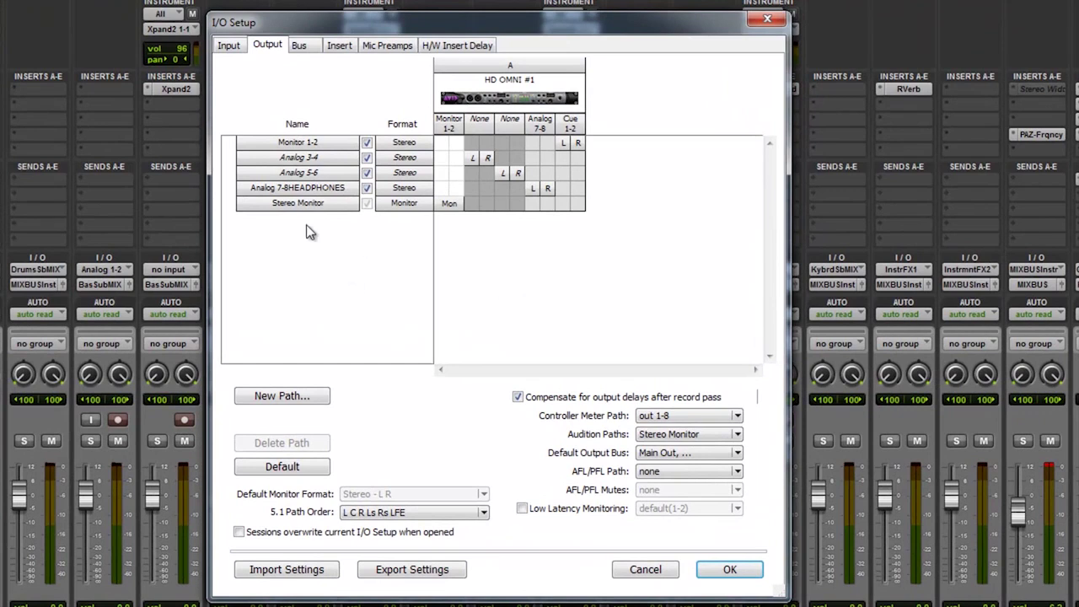
click(230, 48)
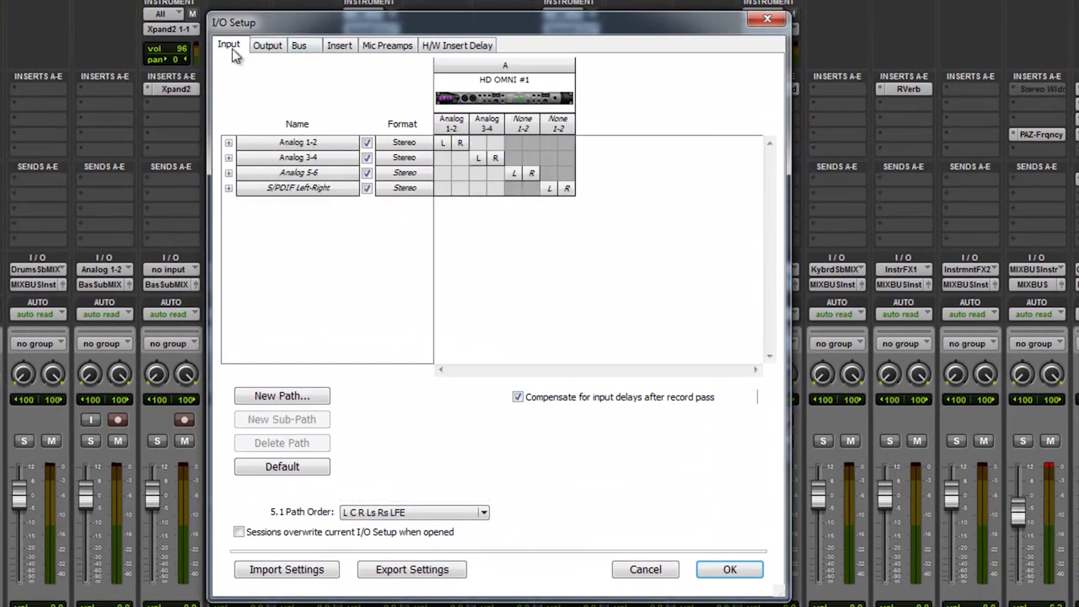
click(227, 143)
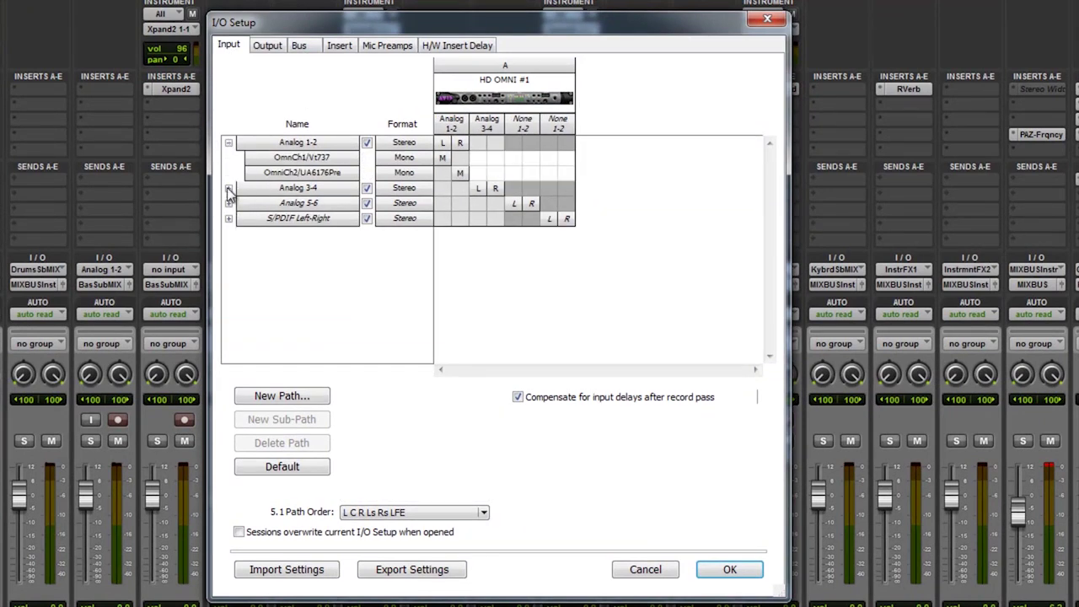
click(227, 188)
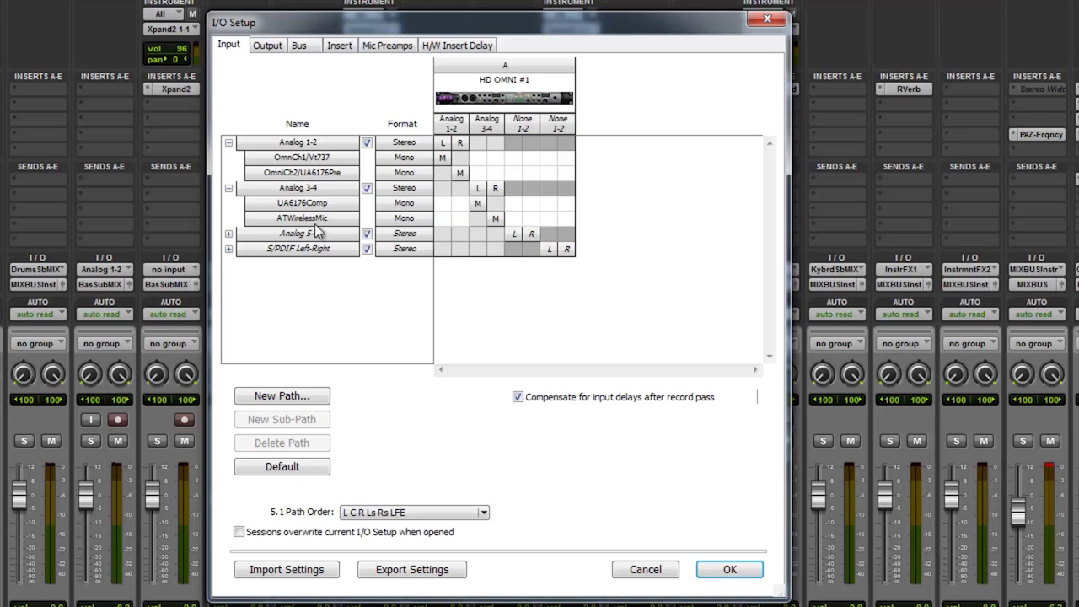
click(270, 45)
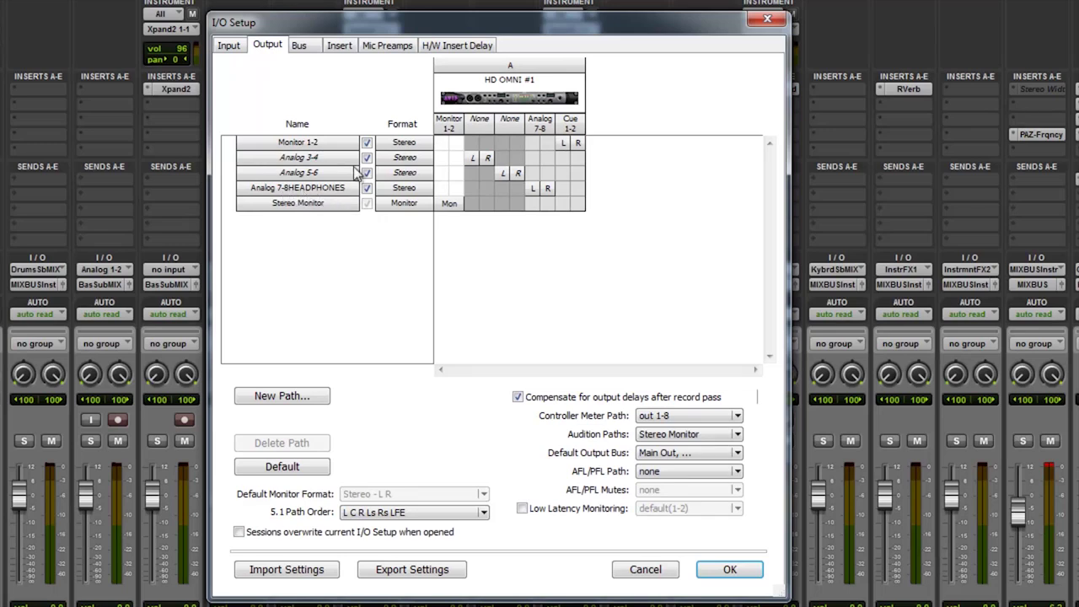
click(307, 48)
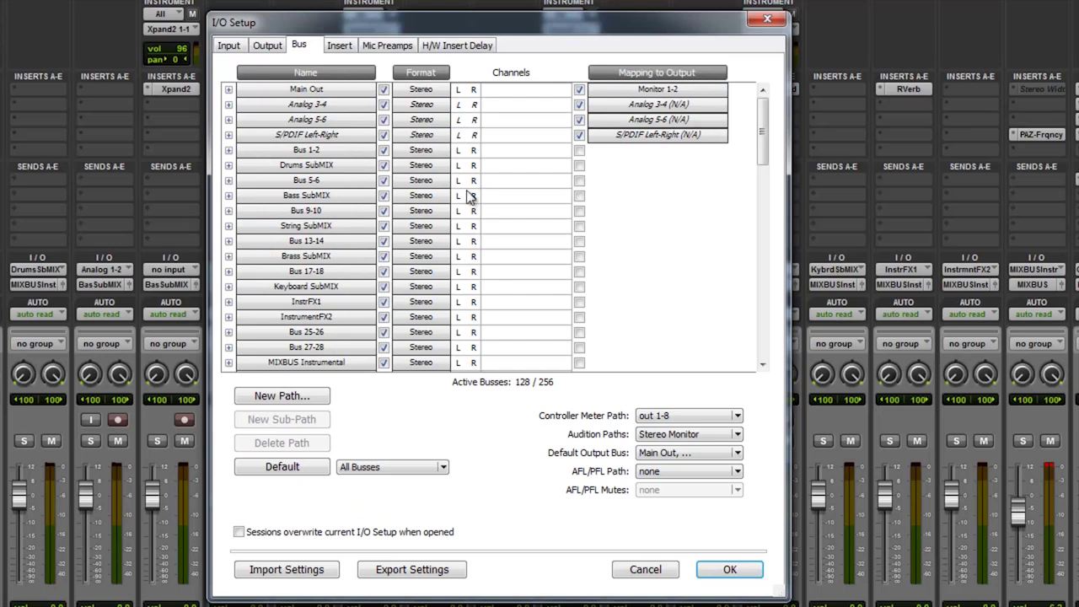
Scroll the Bus path list, move the I/O Setup window aside, and select the HeadphoneMIX bus
scroll(316, 285, down, 3)
scroll(318, 285, down, 5)
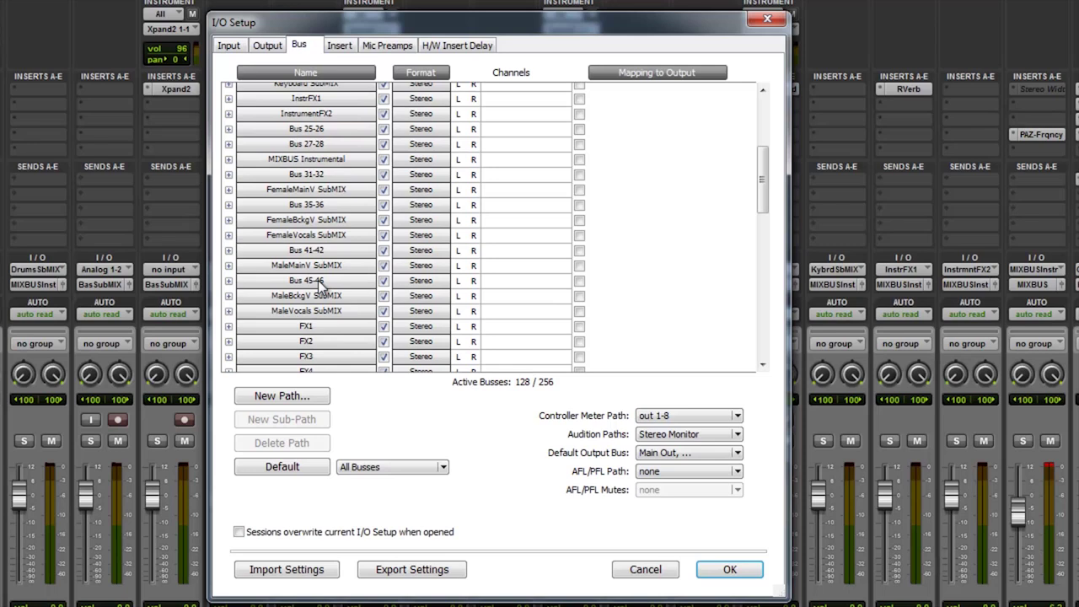
scroll(318, 280, down, 6)
scroll(323, 315, down, 8)
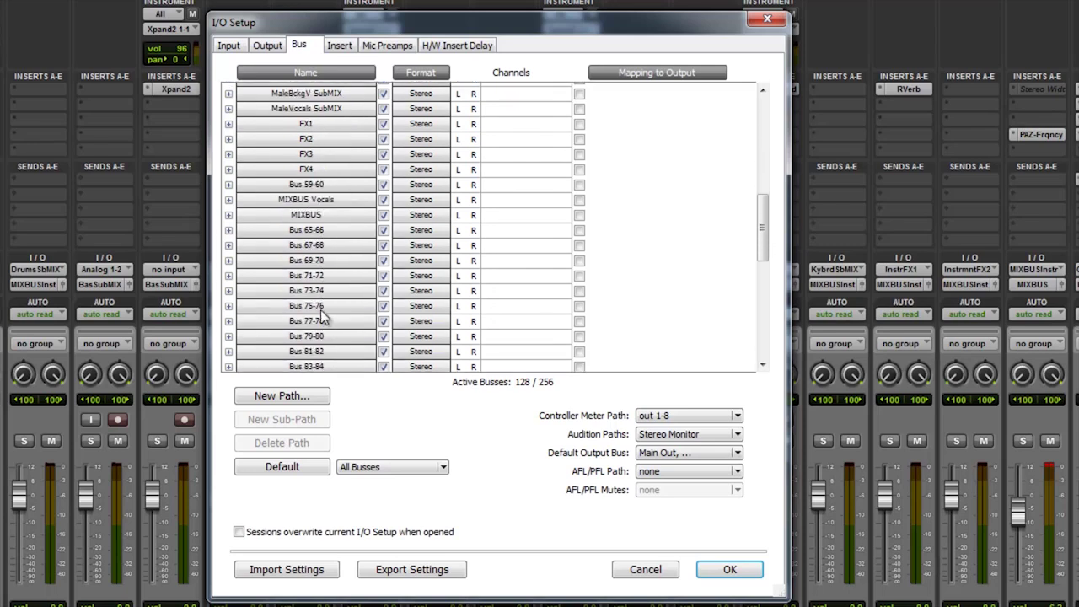
scroll(323, 316, down, 9)
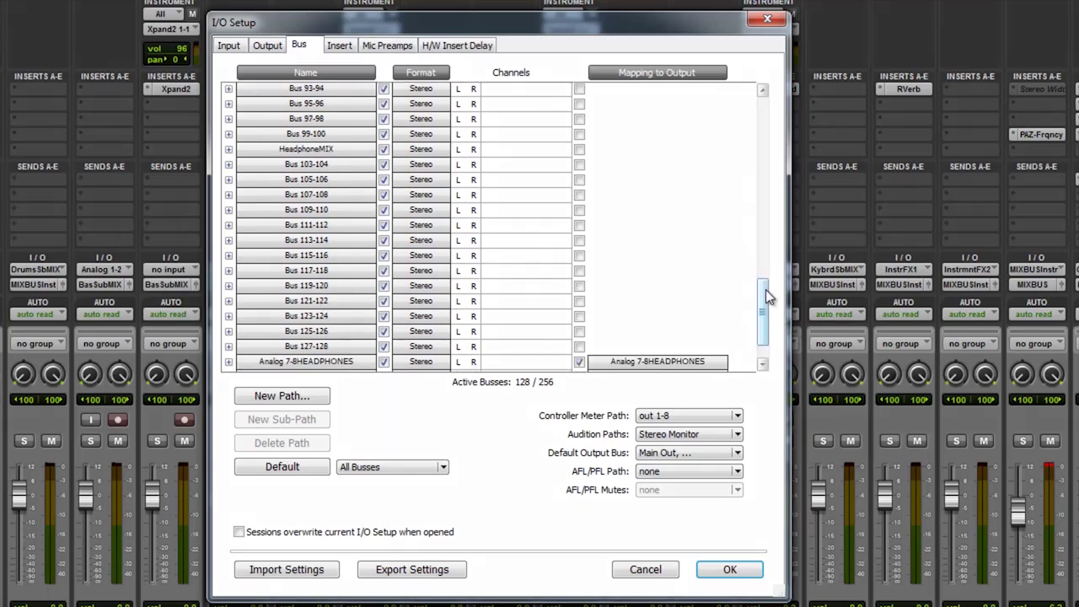
scroll(765, 289, down, 2)
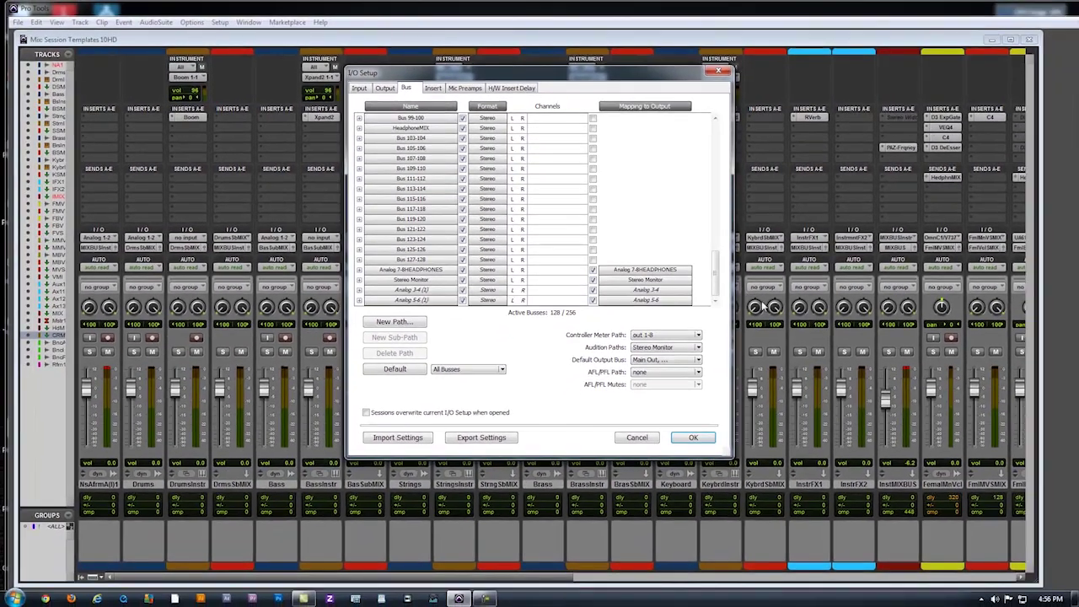
drag(551, 54, 544, 135)
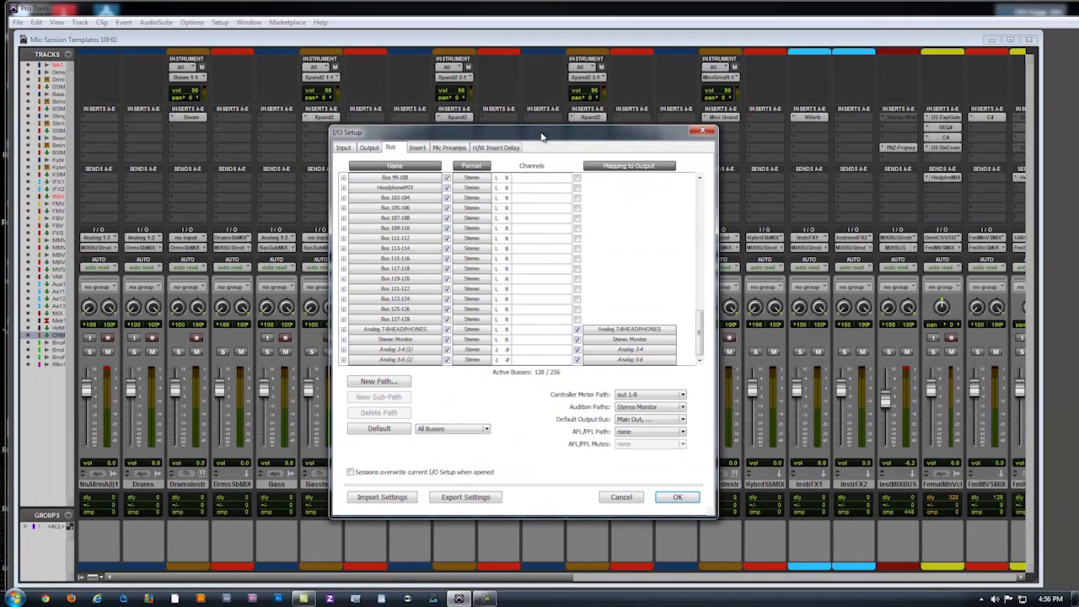
mouse_move(701, 329)
mouse_down()
mouse_move(698, 211)
mouse_move(700, 311)
mouse_up()
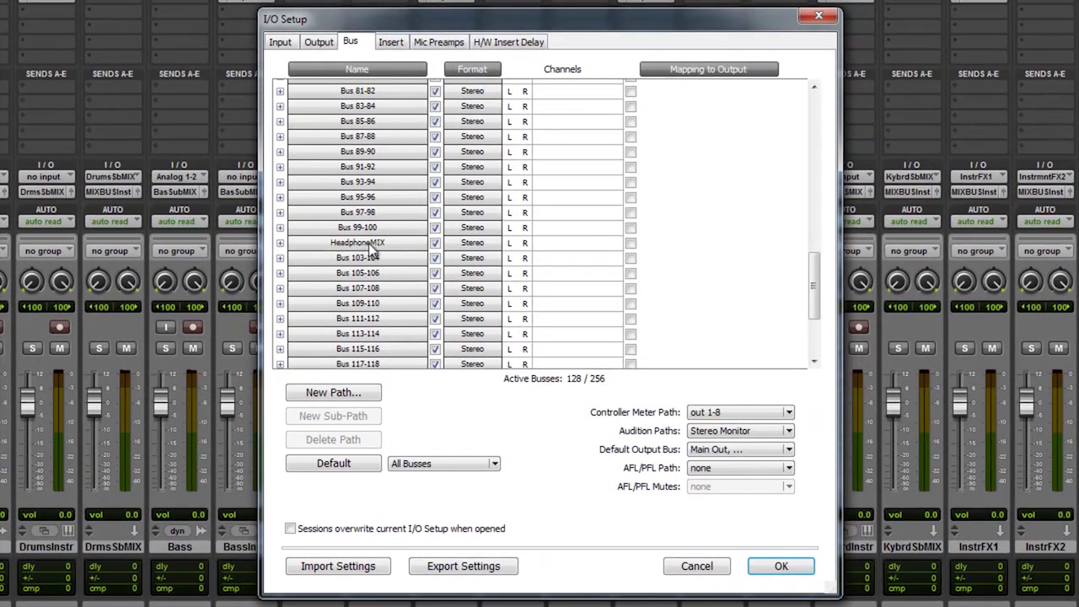
click(369, 245)
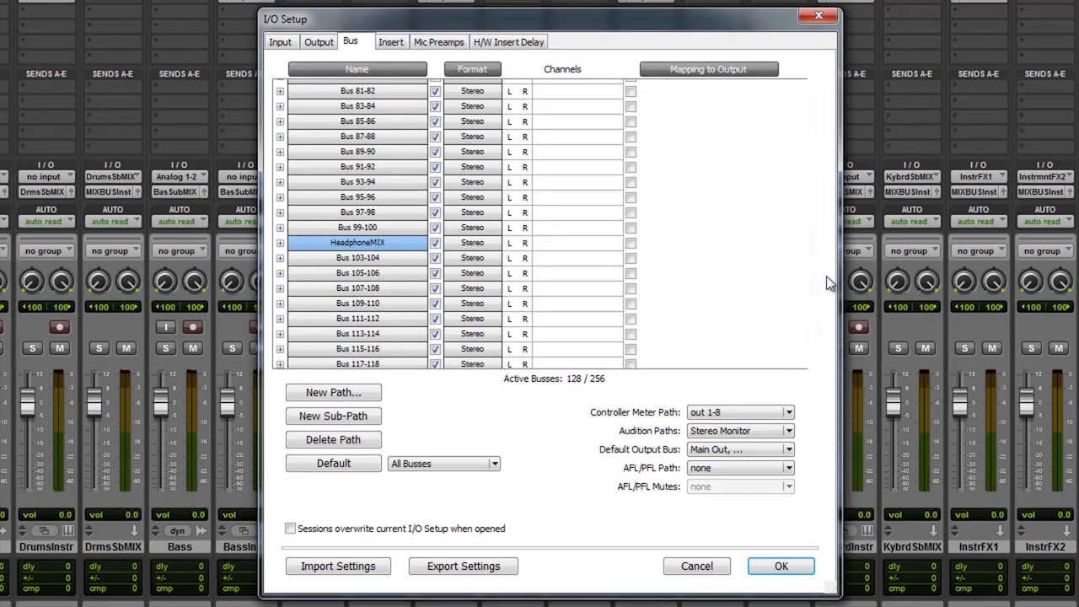
drag(814, 280, 816, 118)
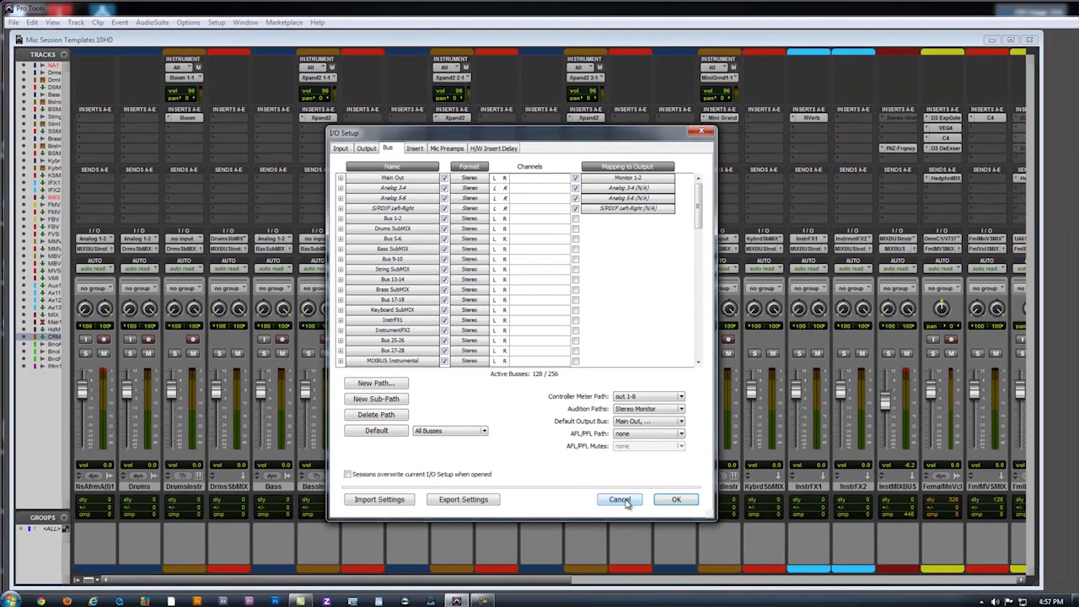
Cancel I/O Setup and scroll the mixer right to the HeadphnMx and CRMic aux strips
click(648, 524)
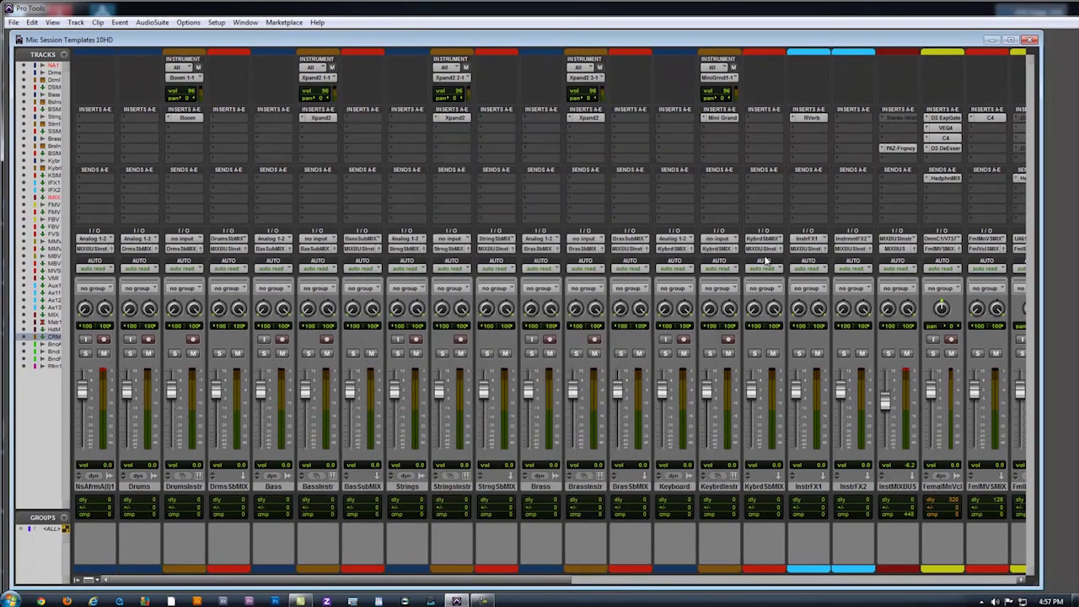
drag(511, 579, 925, 588)
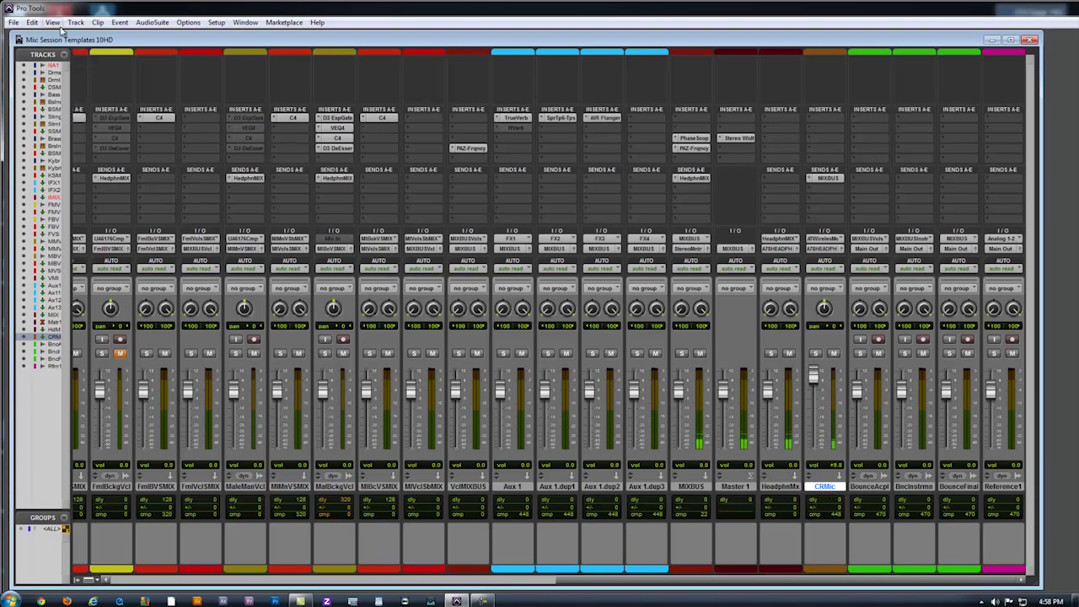
click(76, 23)
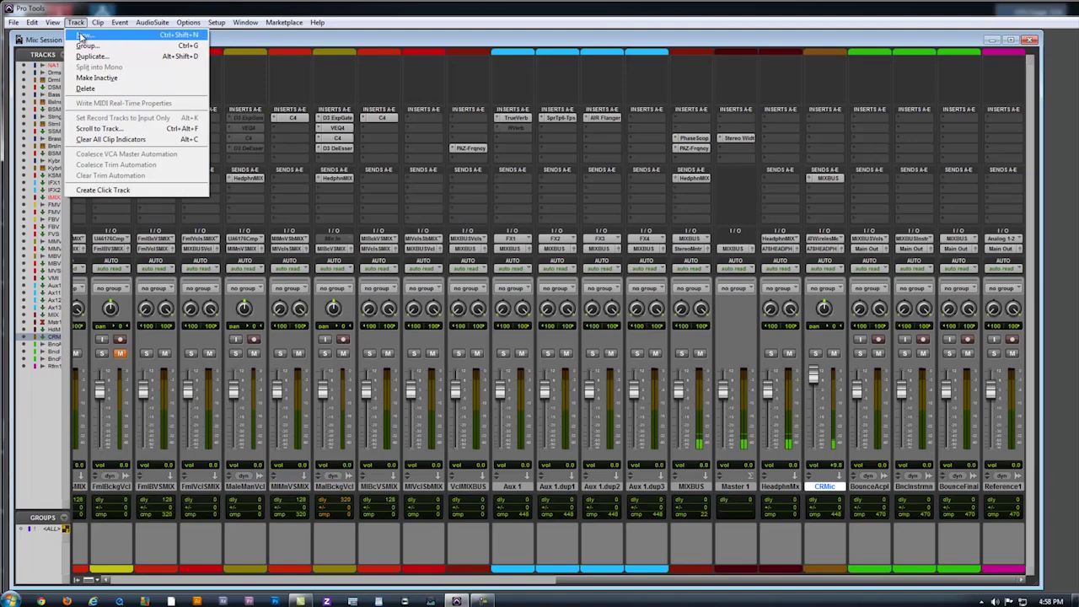
click(83, 35)
click(552, 203)
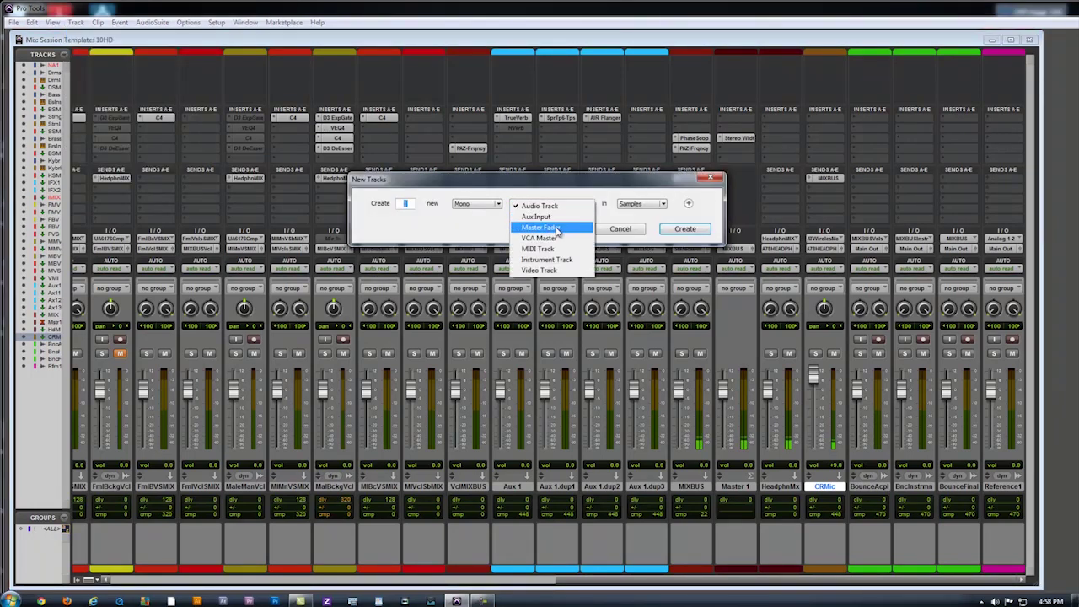
click(573, 217)
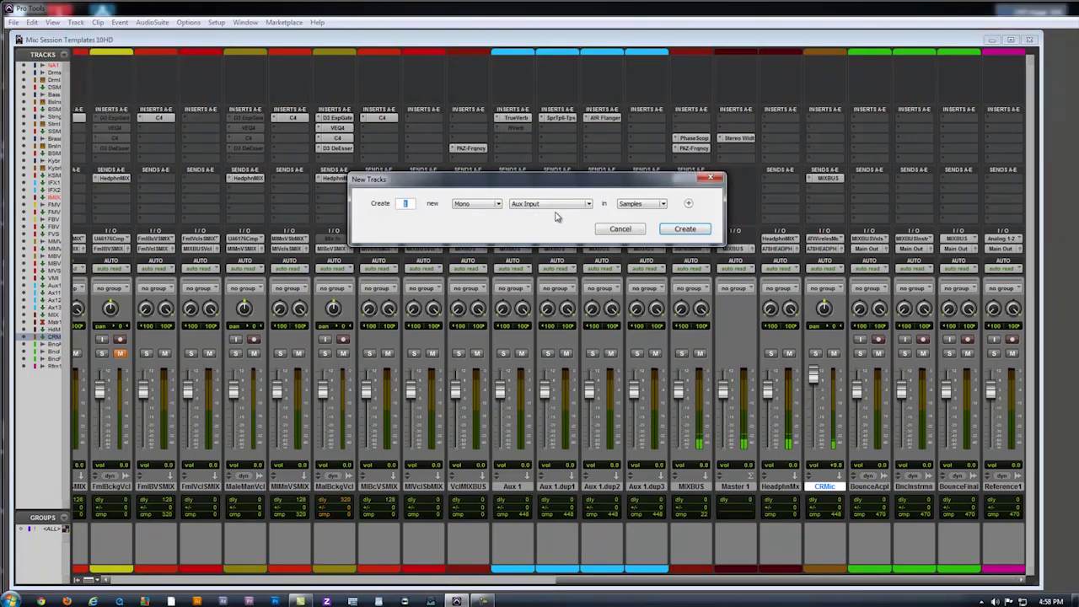
click(629, 233)
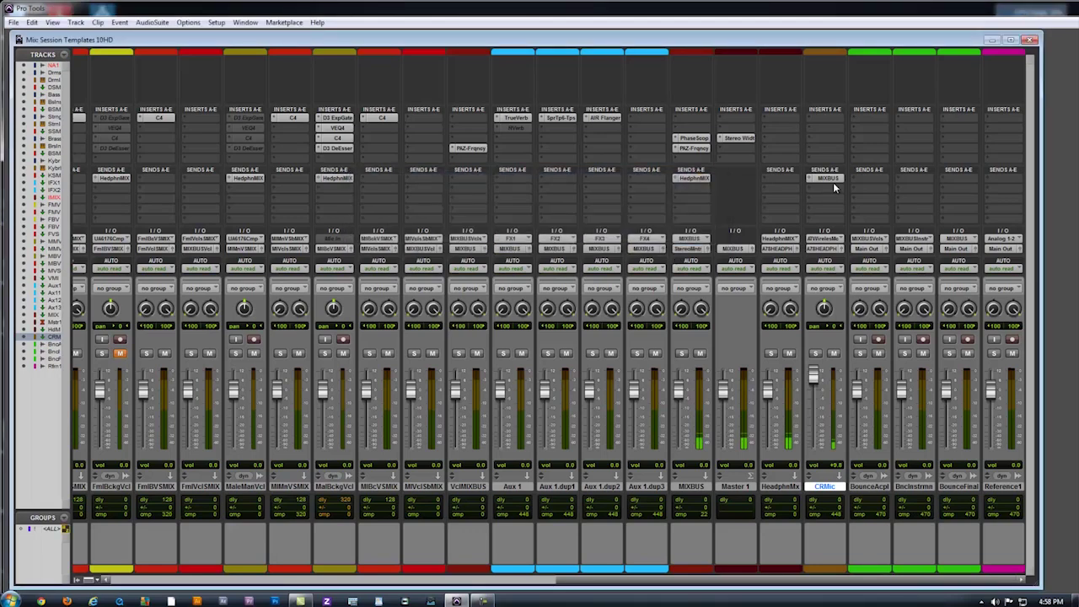
click(826, 240)
mouse_move(837, 263)
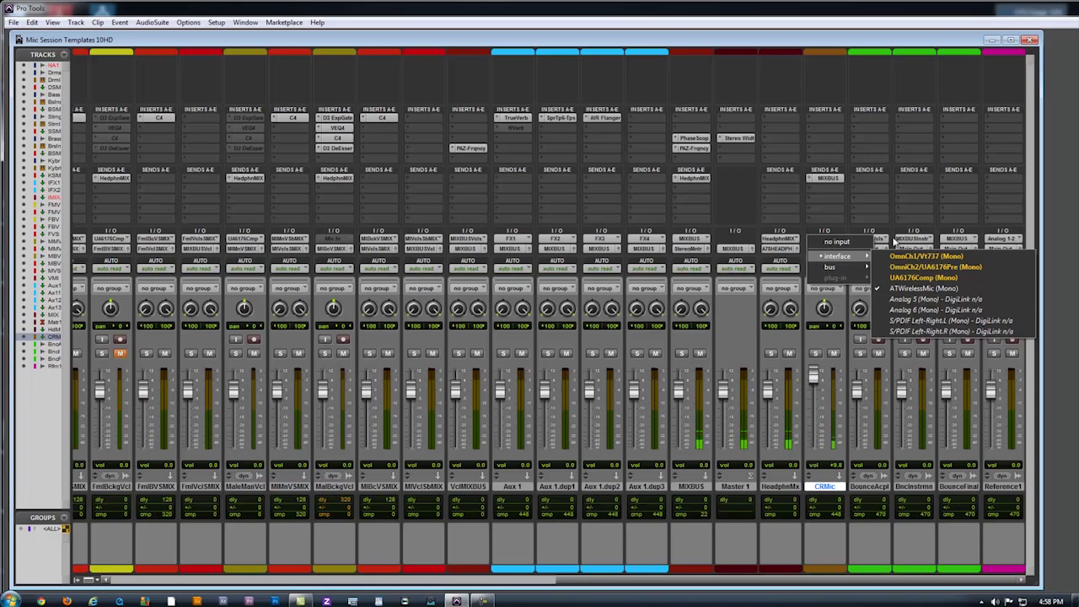
click(848, 215)
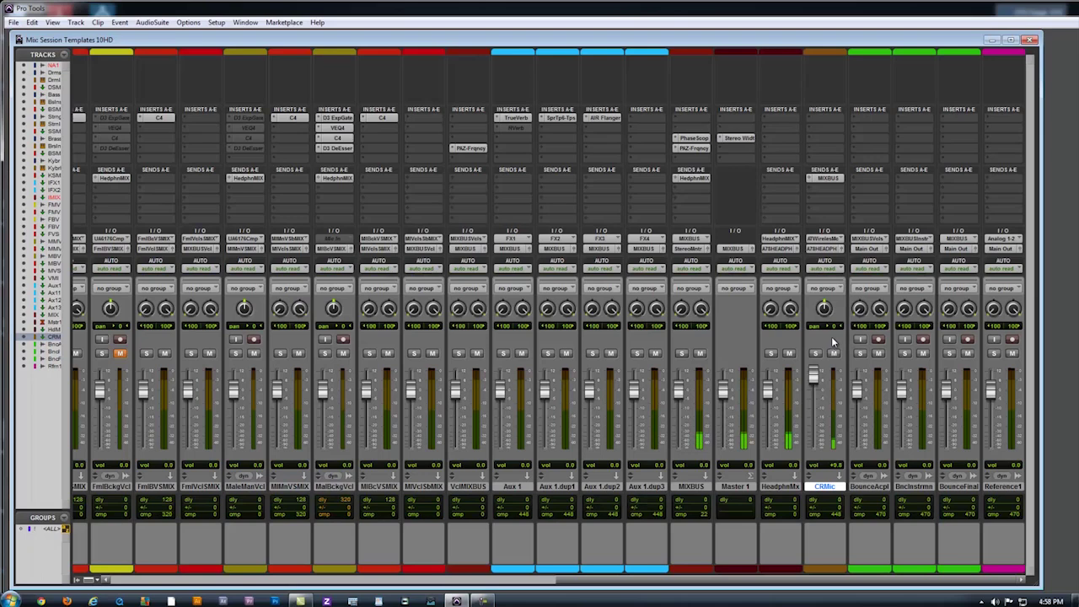
Move the CRMic strip beside FemaleMicVcl and record-arm the female vocal mic track
click(833, 355)
click(833, 355)
drag(833, 489, 461, 525)
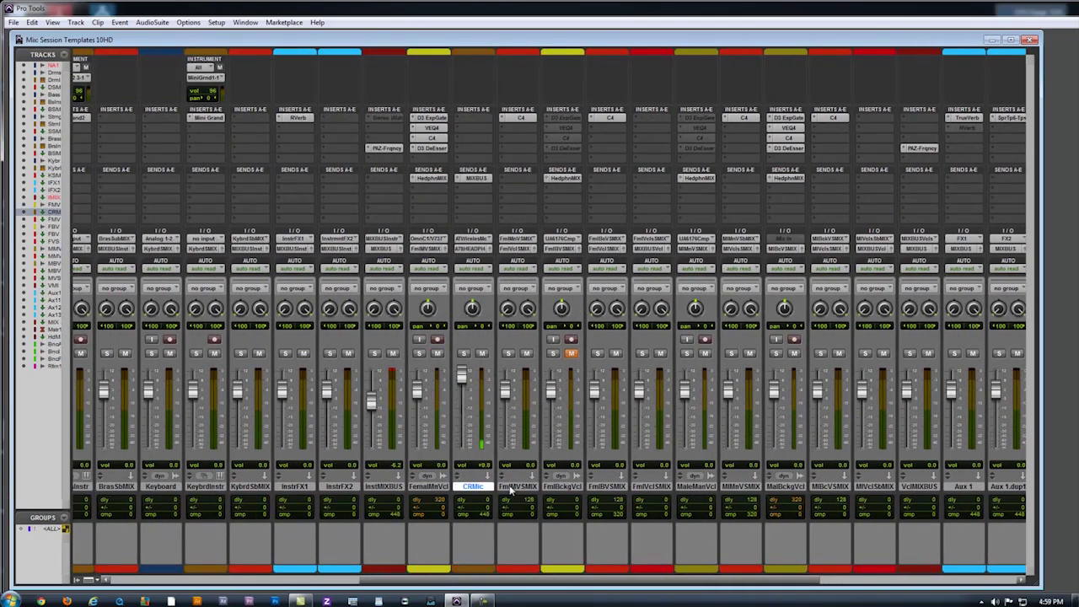
click(436, 340)
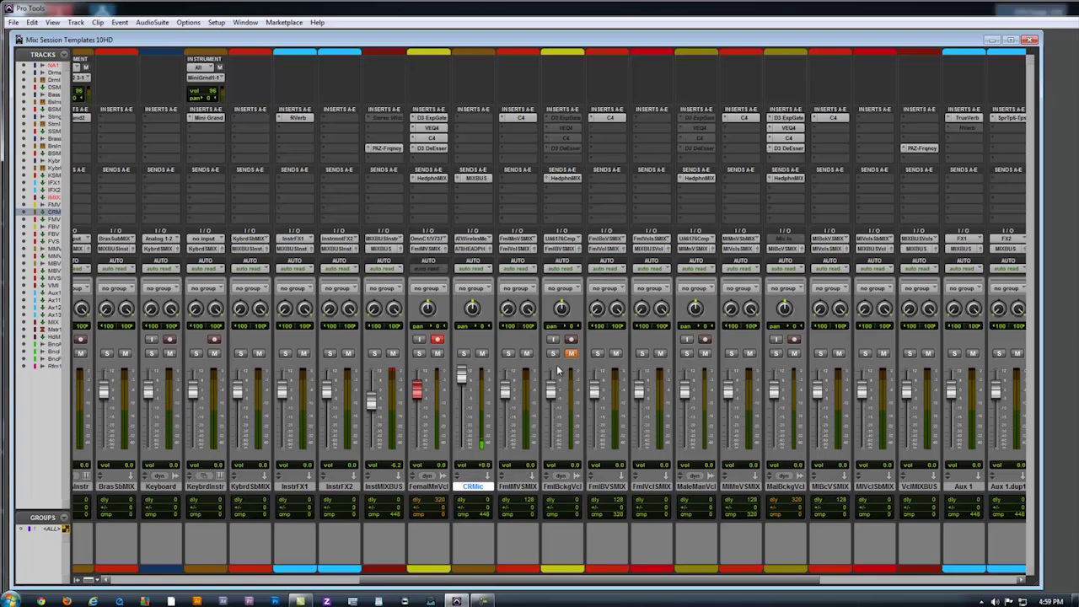
Mute CRMic and return it between HeadphnMx and BounceAcpl
click(481, 355)
scroll(472, 497, right, 5)
drag(1005, 413, 840, 413)
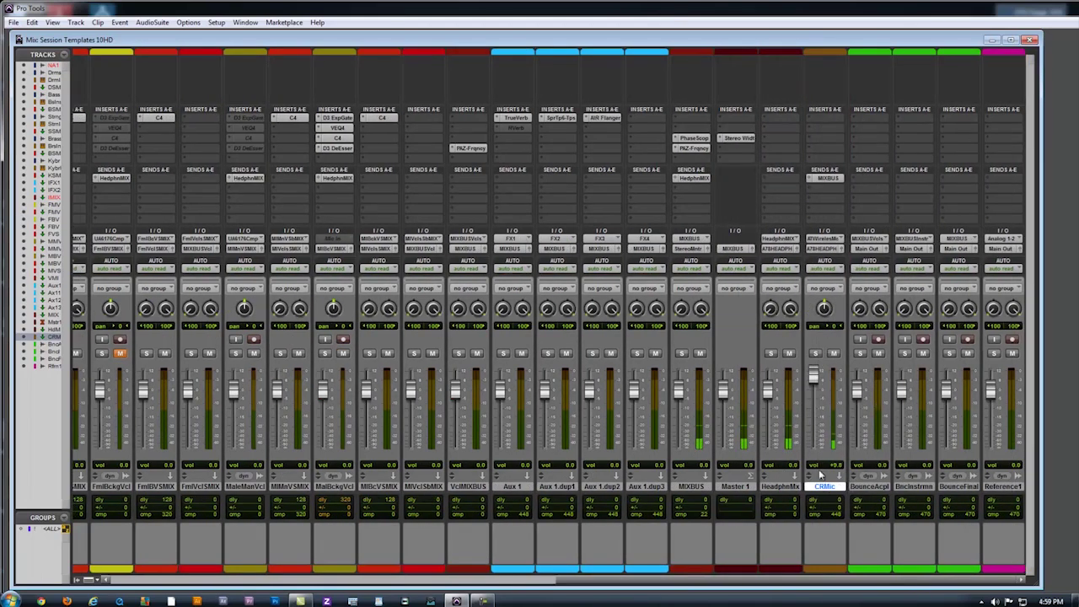
click(813, 250)
mouse_move(834, 266)
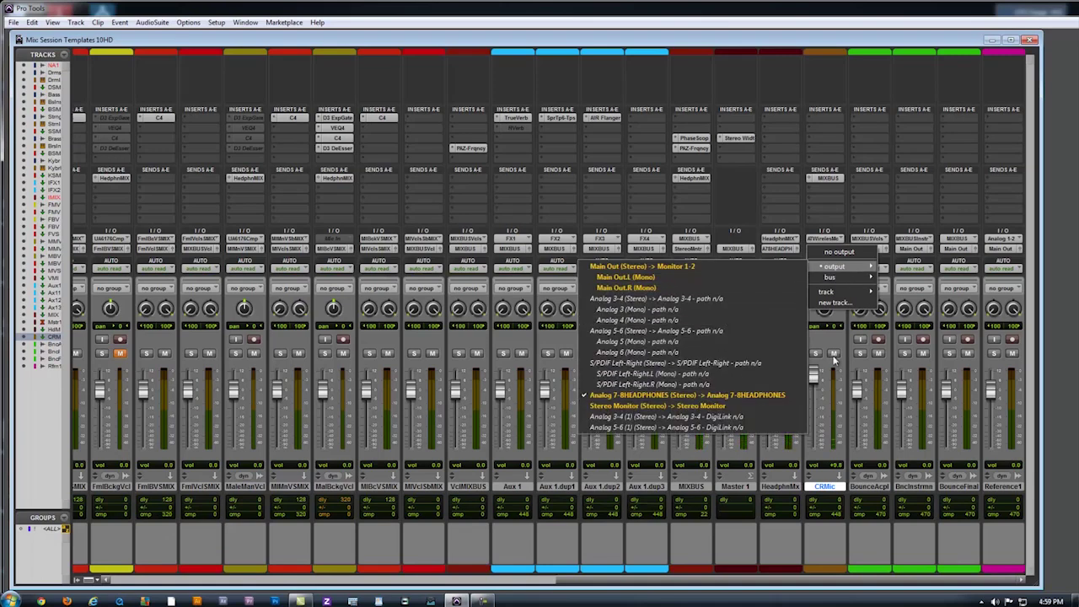
click(751, 203)
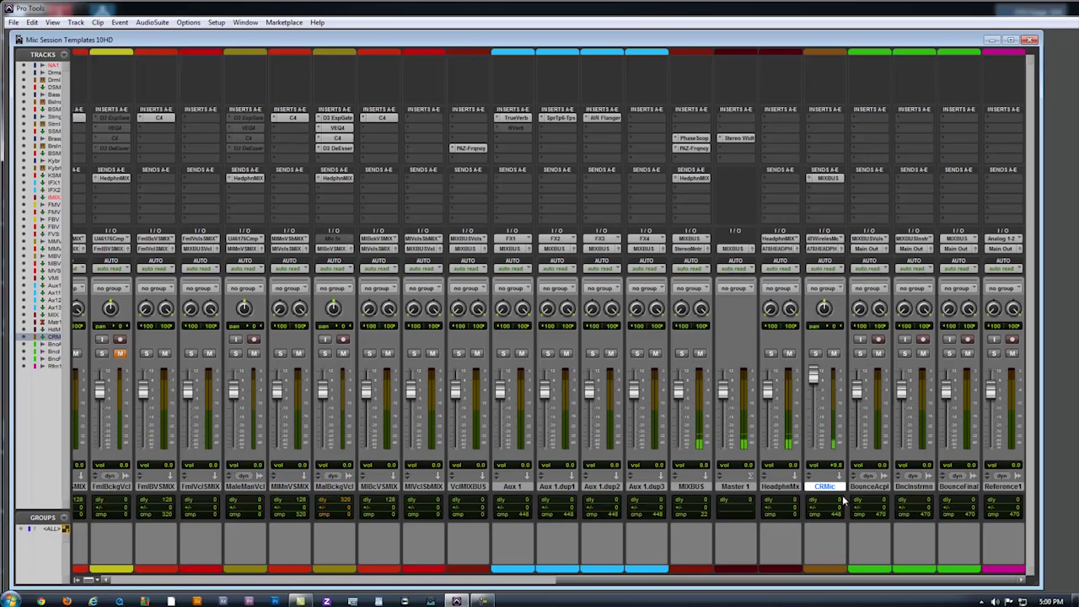
click(784, 487)
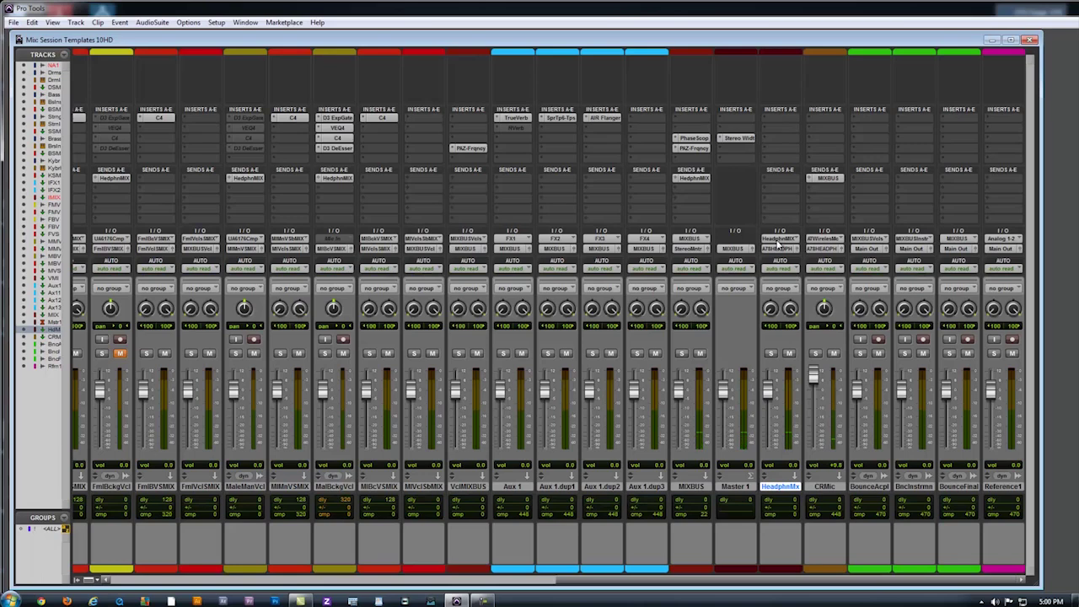
click(773, 240)
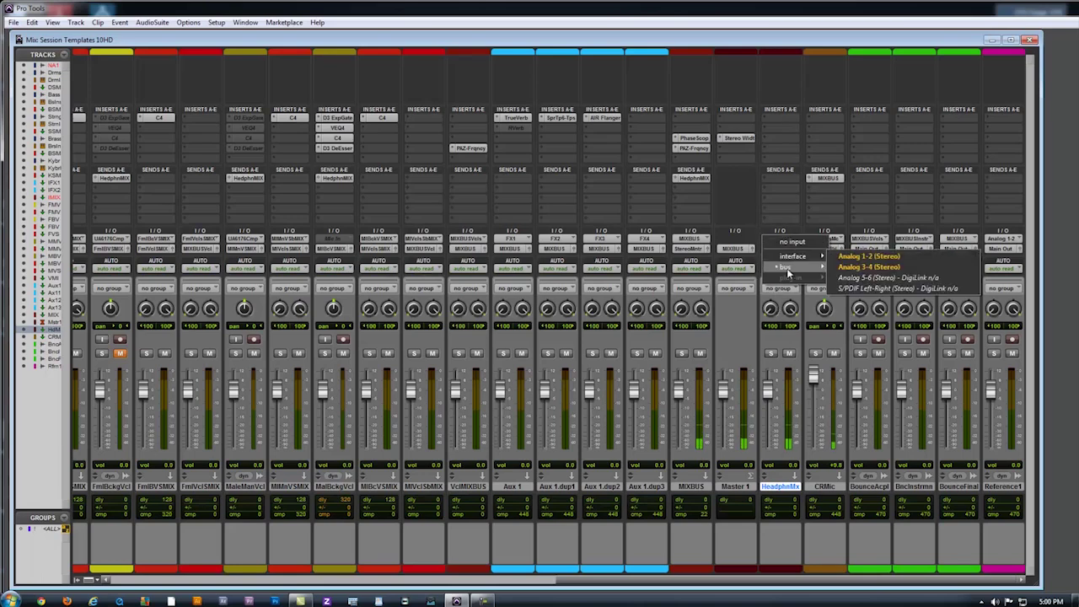
mouse_move(790, 266)
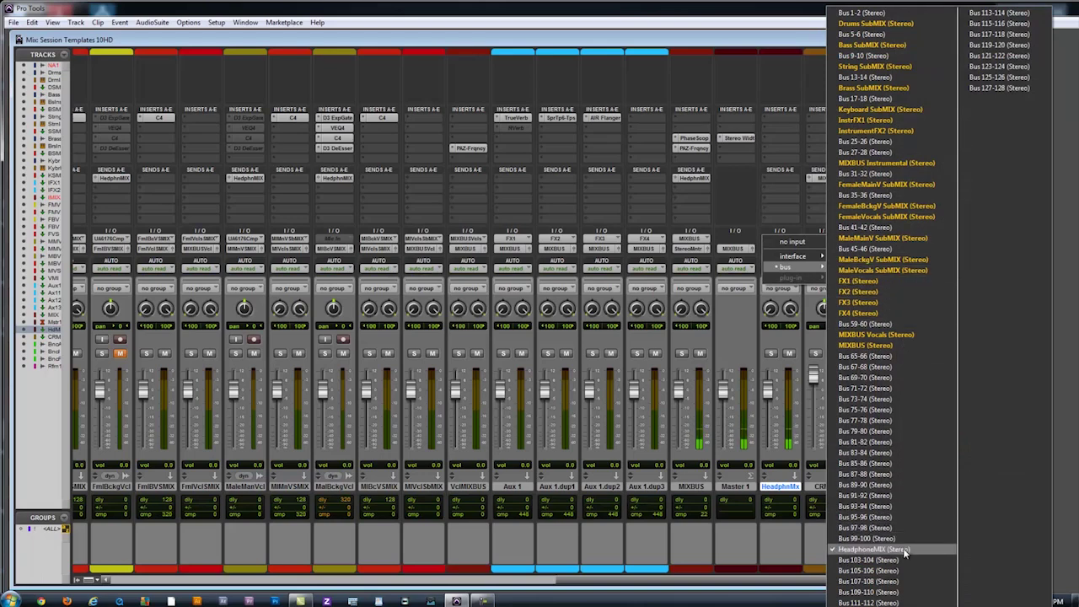
click(858, 554)
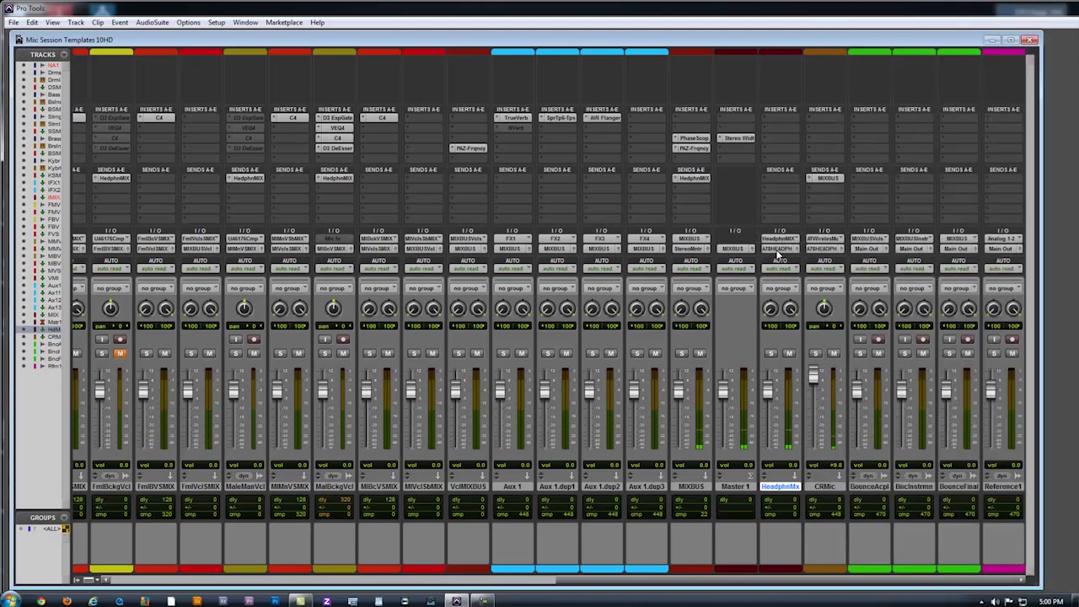
click(776, 251)
mouse_move(792, 268)
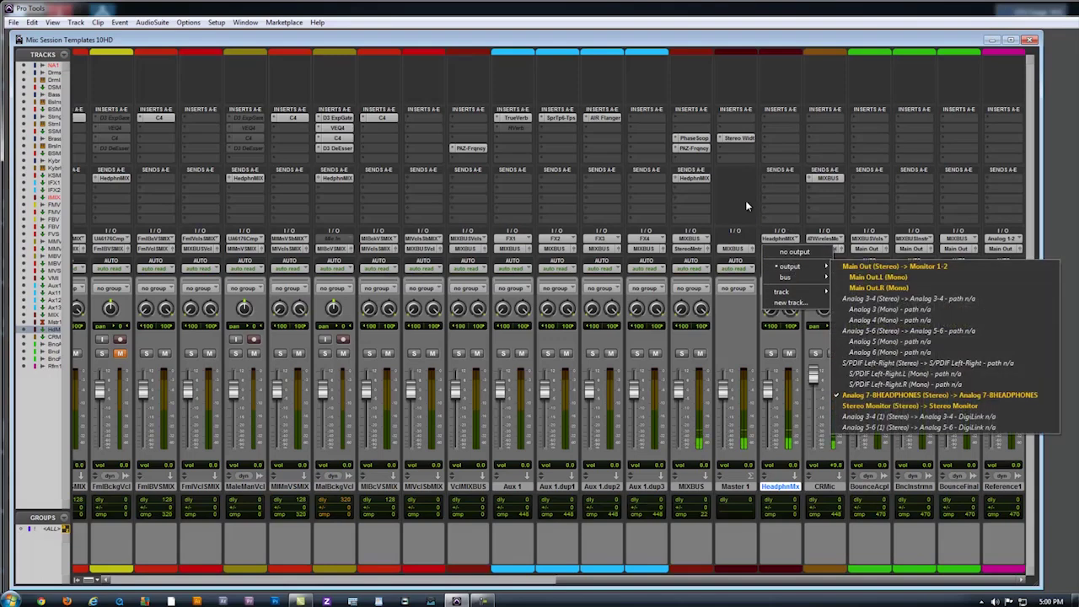
click(877, 395)
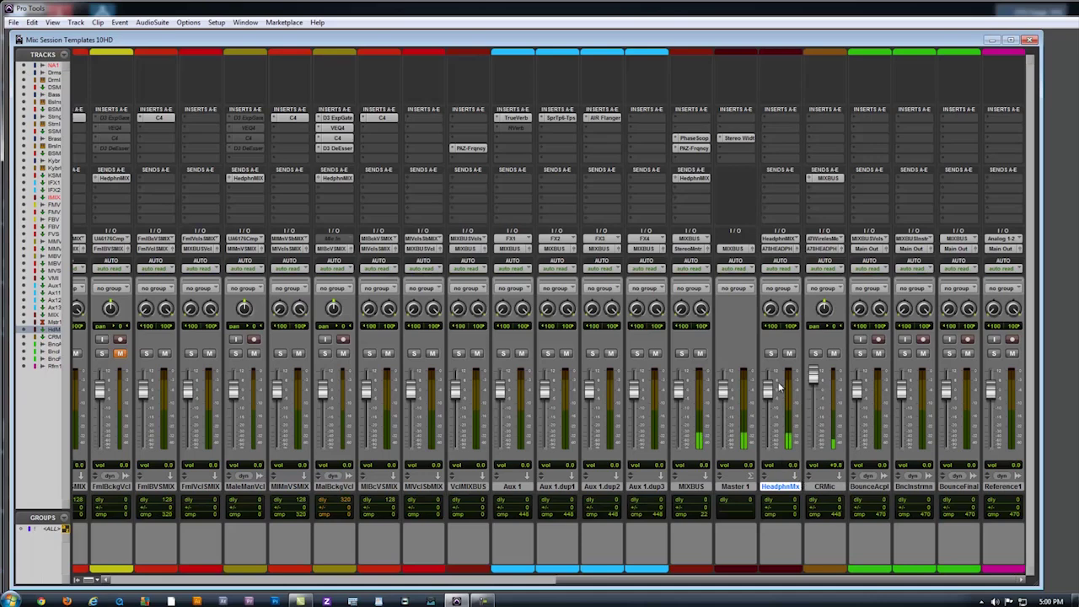
Set the HeadphnMx fader to +1.0 dB and keep the MIXBUS send on HeadphoneMIX
mouse_move(768, 391)
mouse_down()
mouse_move(768, 426)
mouse_move(767, 389)
mouse_up()
click(679, 180)
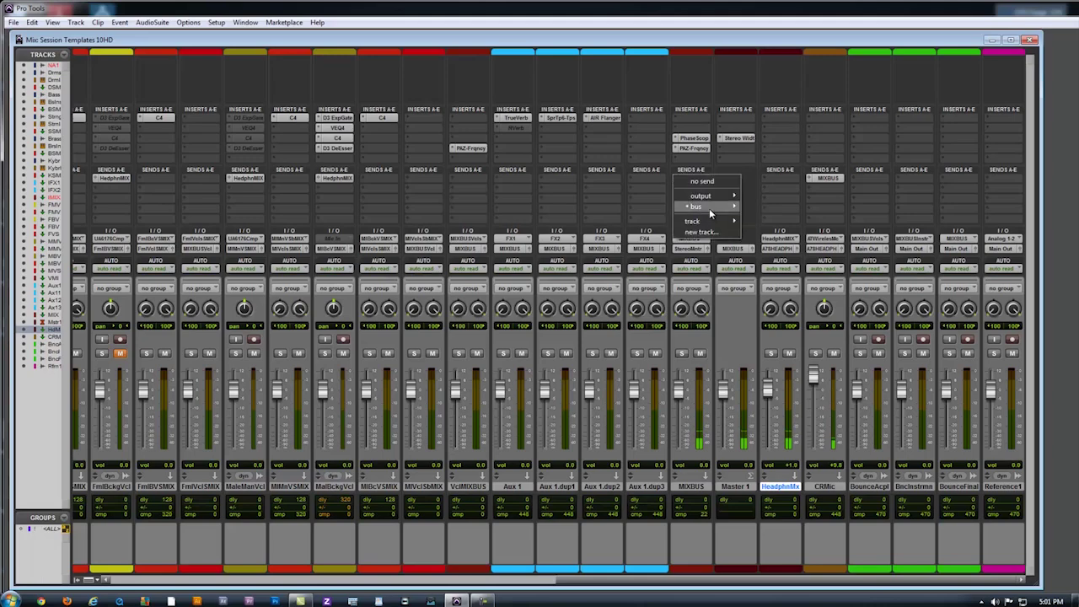
mouse_move(709, 208)
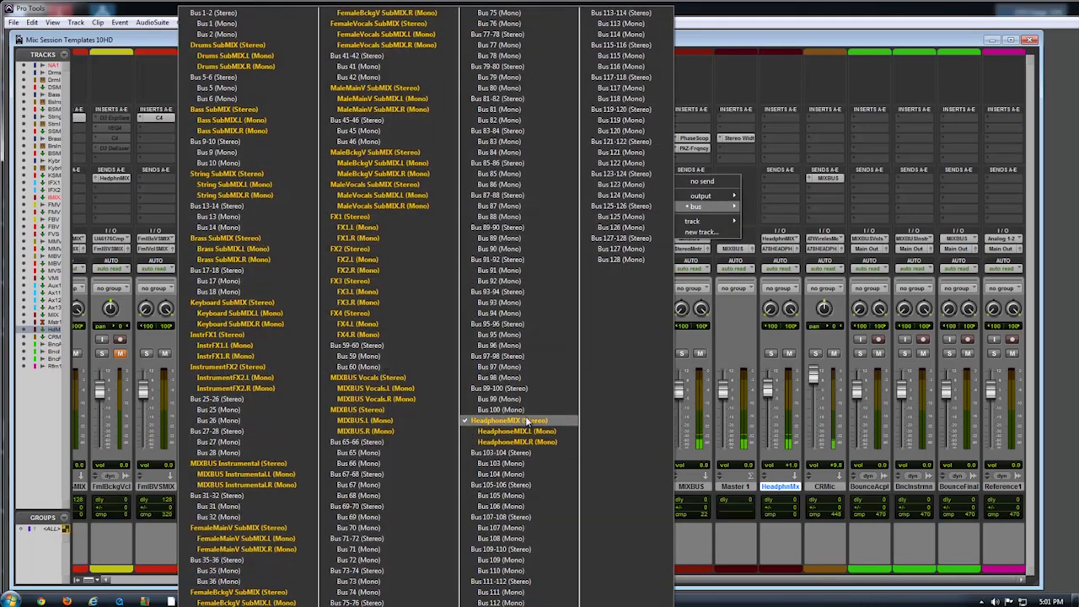
click(752, 194)
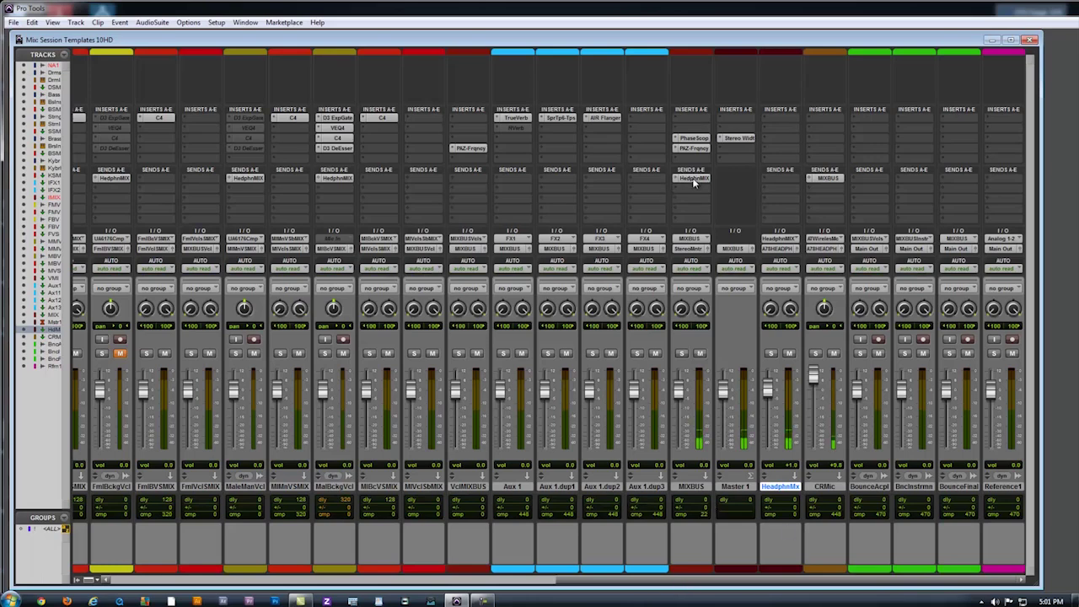
click(778, 586)
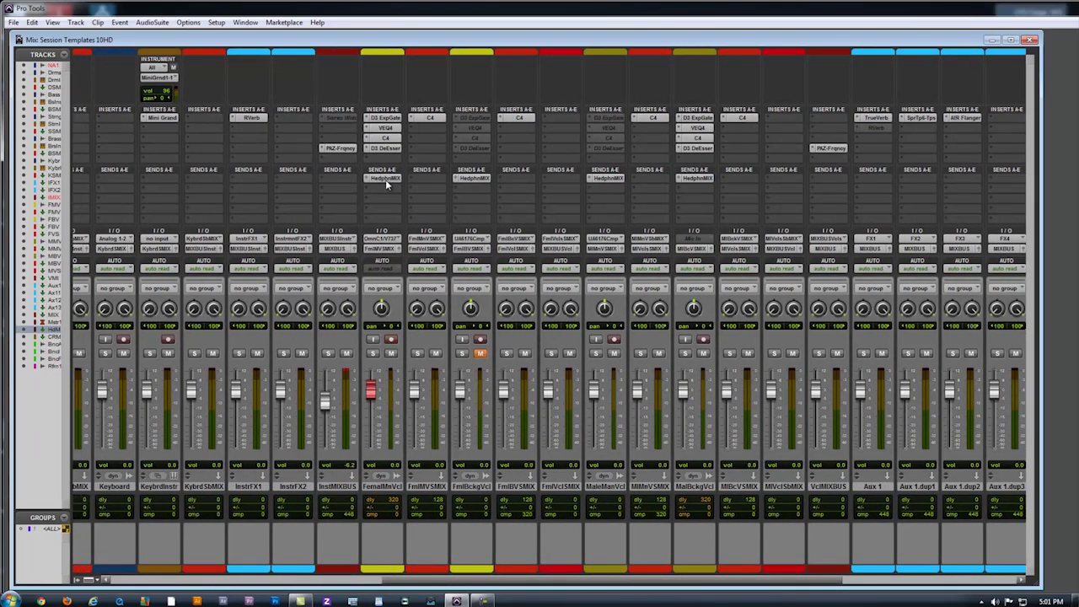
click(385, 178)
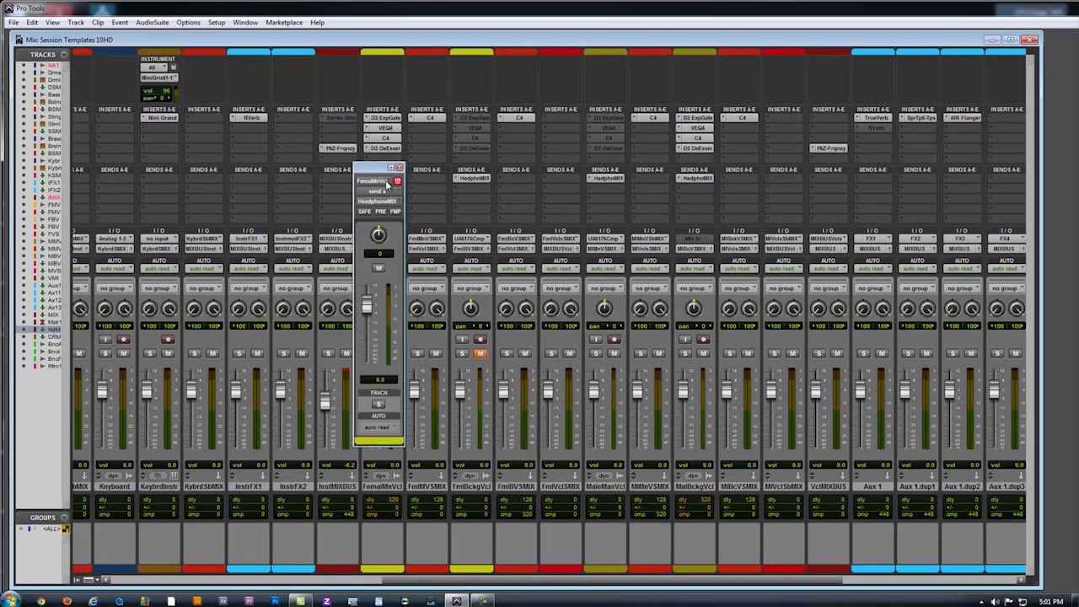
click(402, 172)
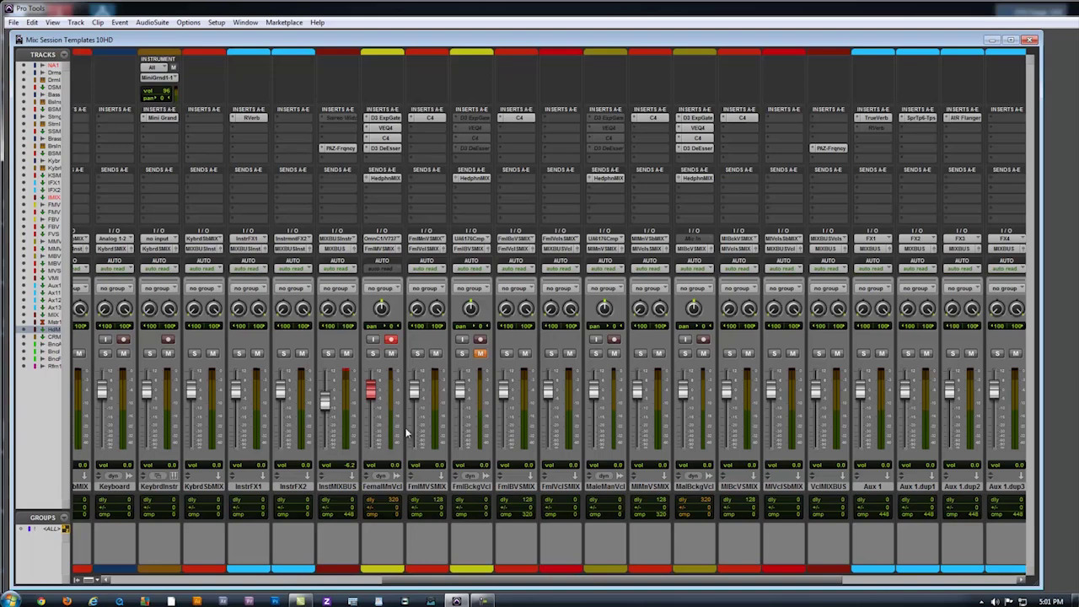
drag(524, 580, 366, 580)
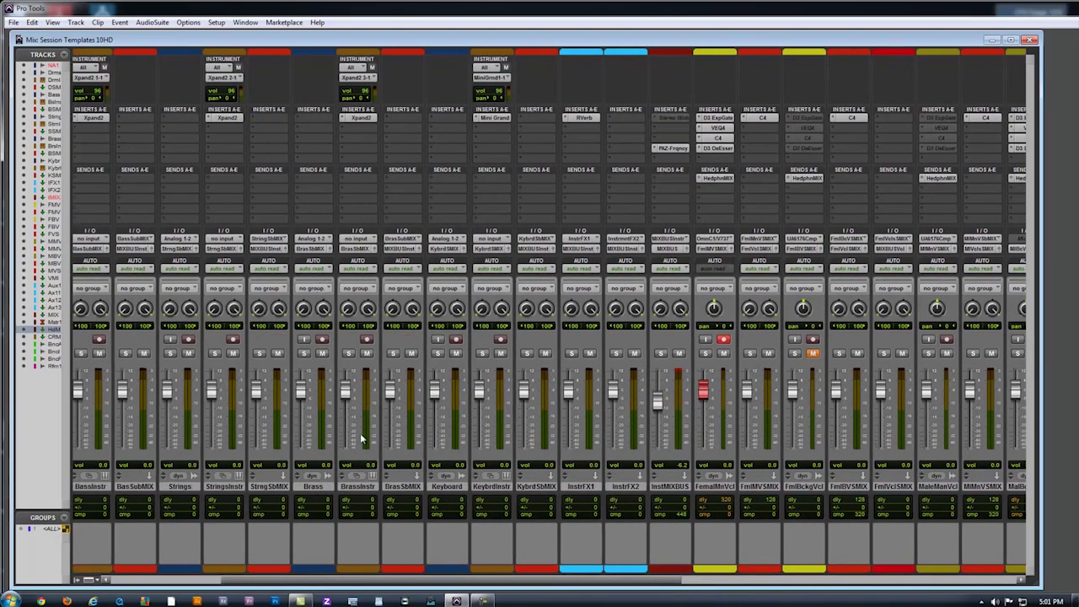
click(417, 580)
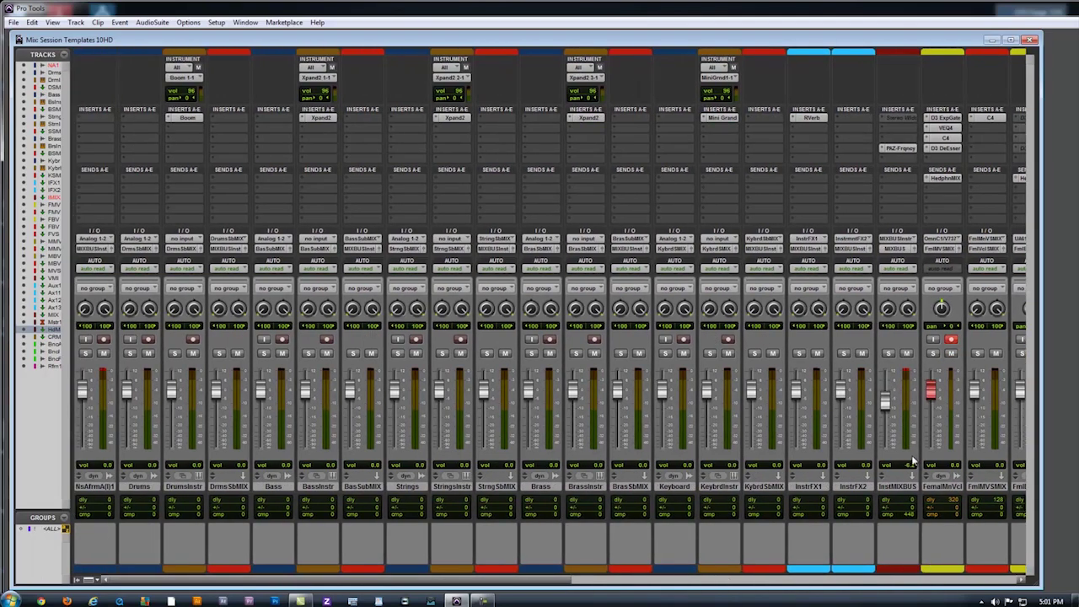
drag(486, 580, 664, 581)
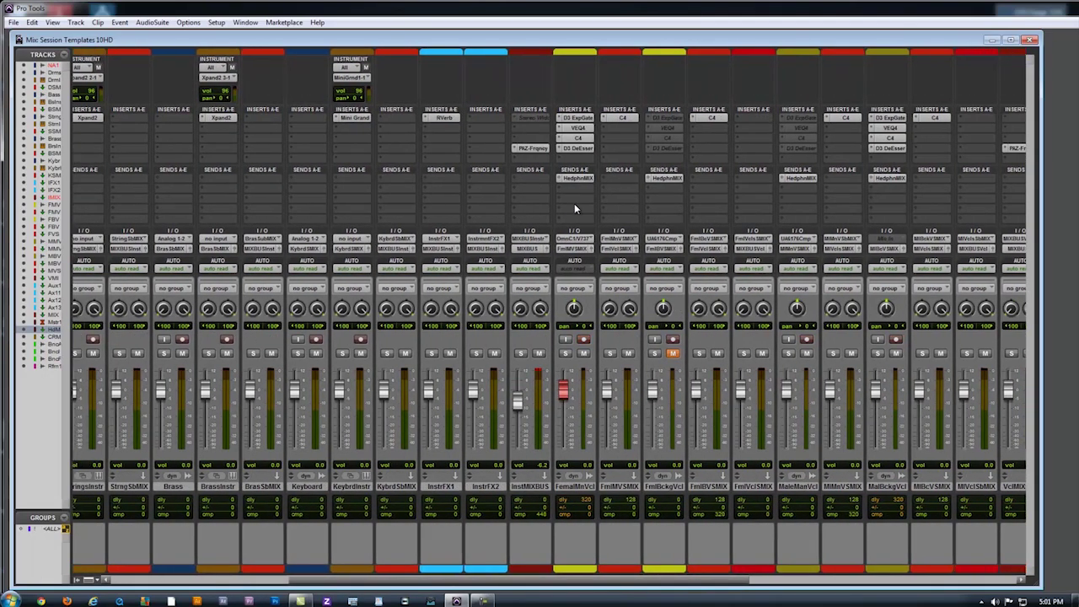
drag(535, 581, 813, 581)
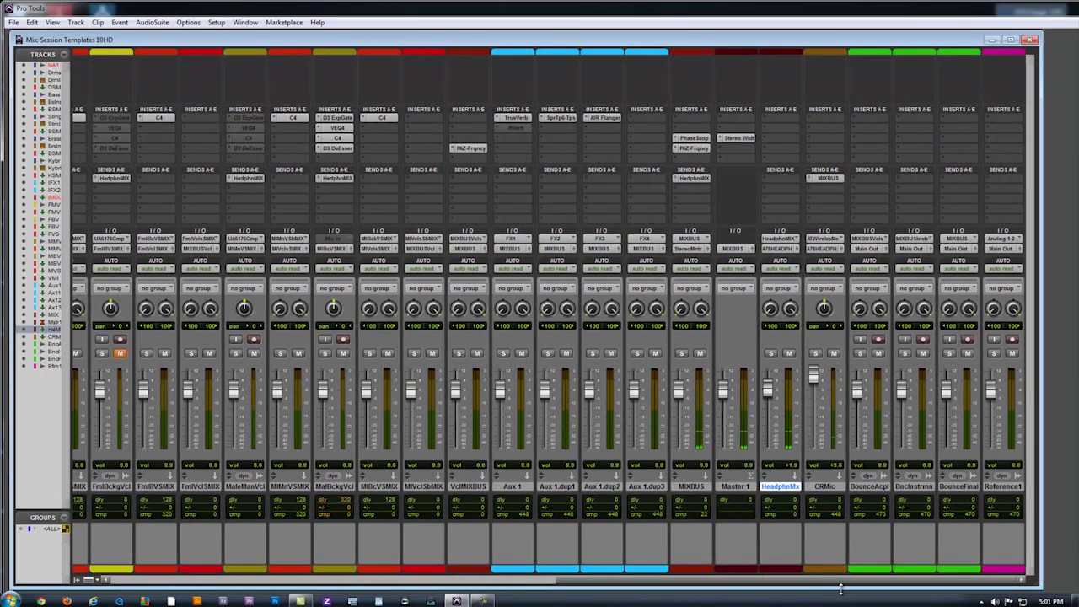